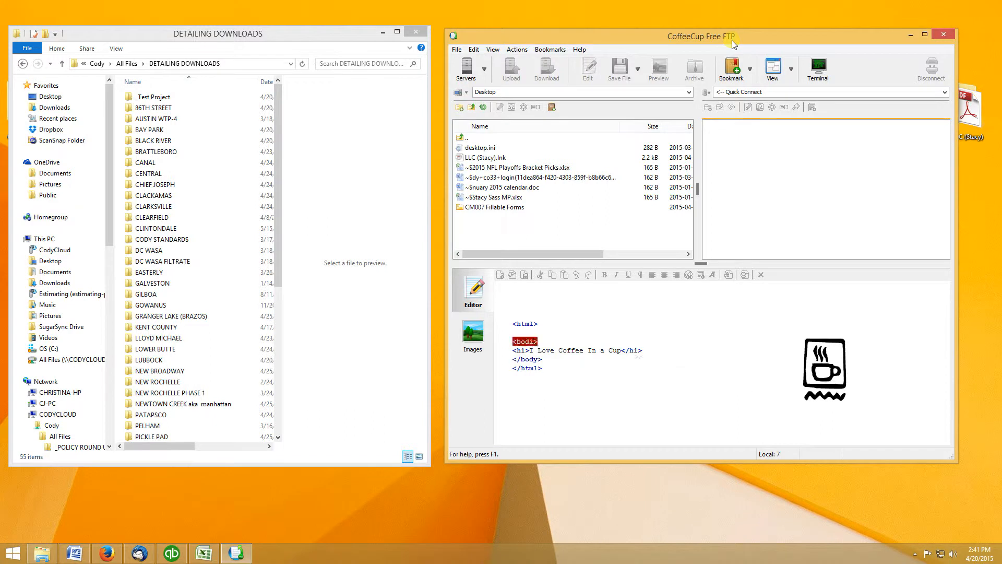
Add a new FTP server entry with the nickname Cody-Detail
{"action": "left_click", "coordinate": [466, 73]}
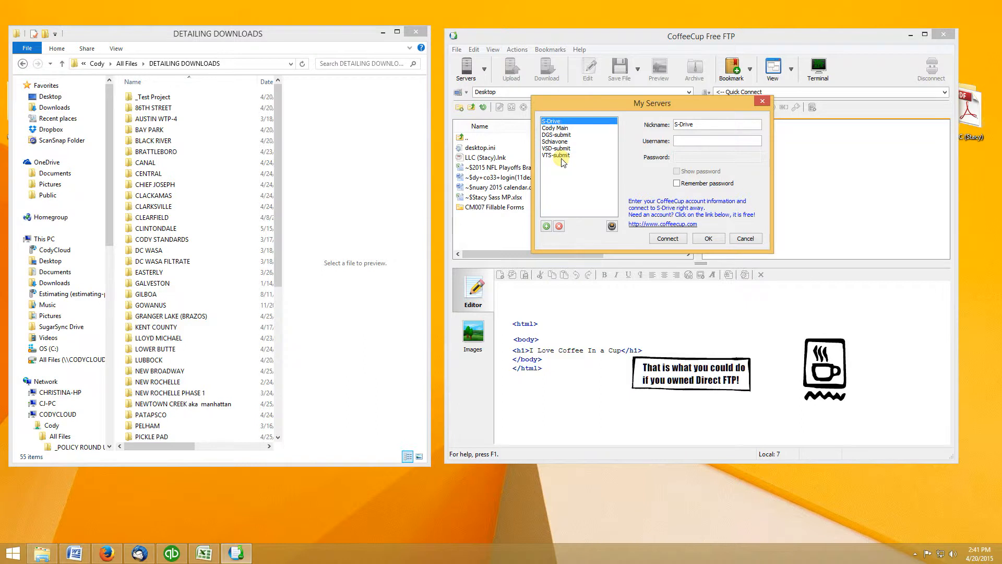
{"action": "left_click", "coordinate": [547, 227]}
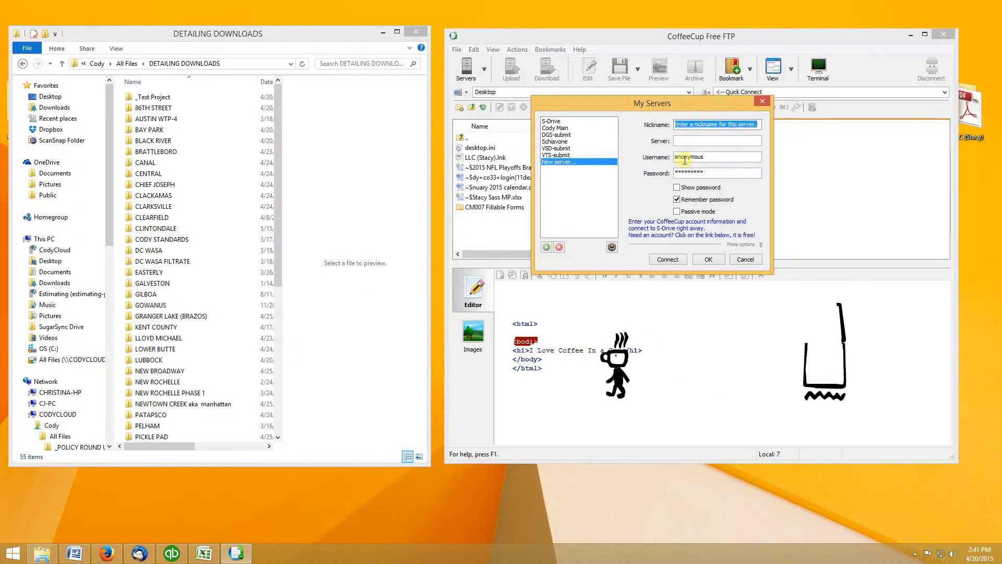
{"action": "type", "text": "Cody-DEtai"}
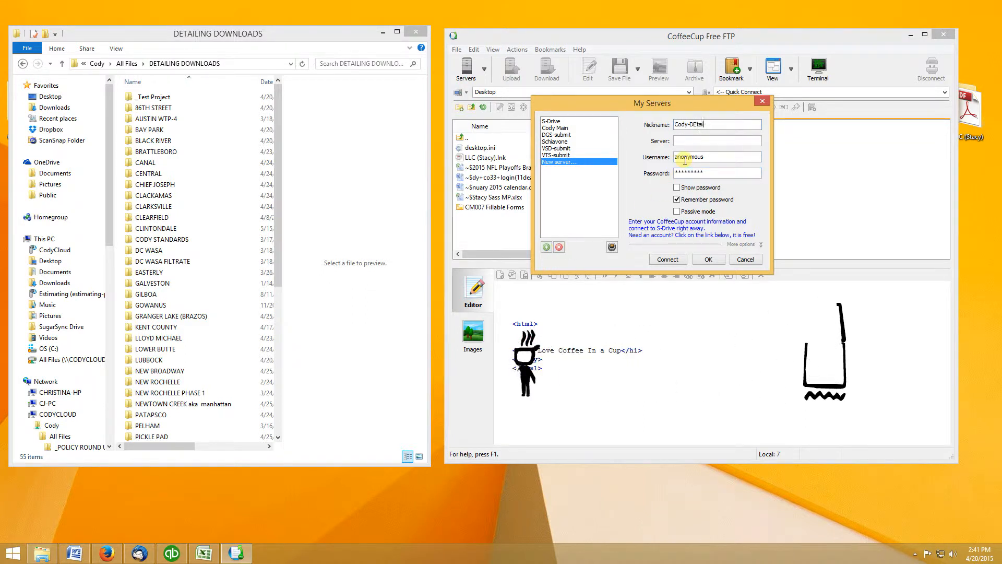
{"action": "type", "text": "l"}
{"action": "key", "text": "BackSpace"}
{"action": "key", "text": "BackSpace"}
{"action": "key", "text": "BackSpace"}
{"action": "key", "text": "BackSpace"}
{"action": "key", "text": "BackSpace"}
{"action": "type", "text": "etail"}
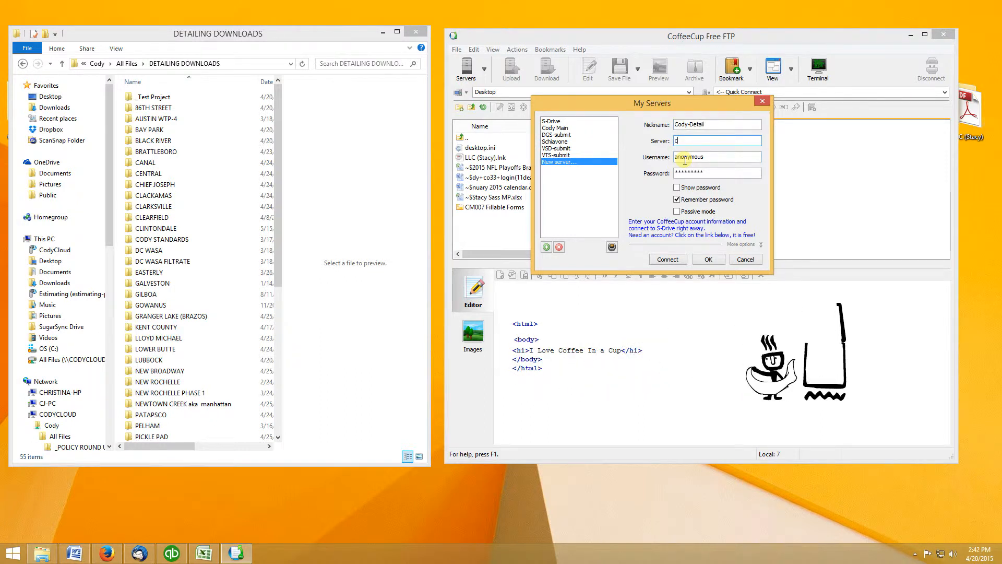
Set the new entry's server address to codybuilderssupply.com and its username to cody-detail
{"action": "key", "text": "Tab"}
{"action": "type", "text": "codybu"}
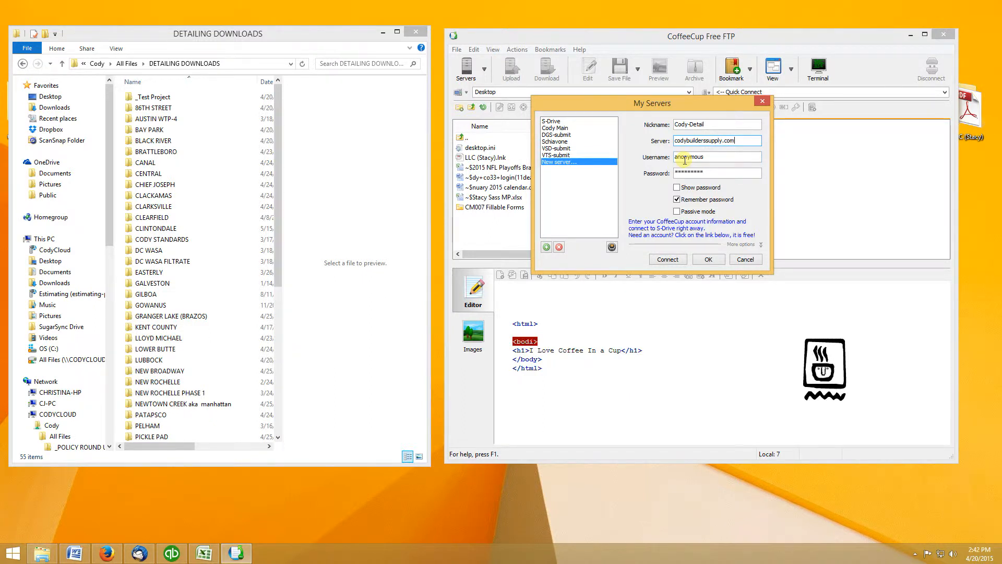
{"action": "key", "text": "Tab"}
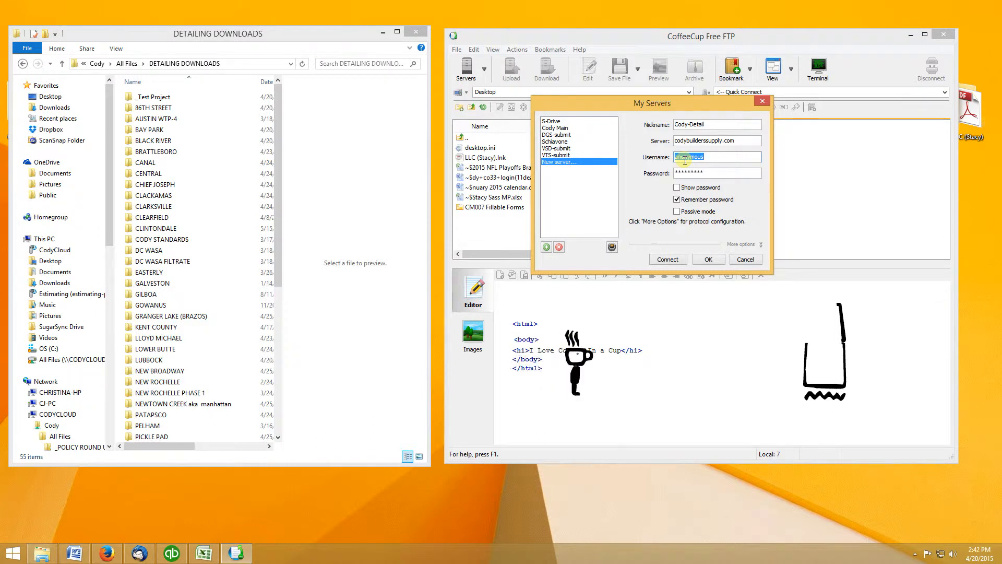
{"action": "type", "text": "cody-detail"}
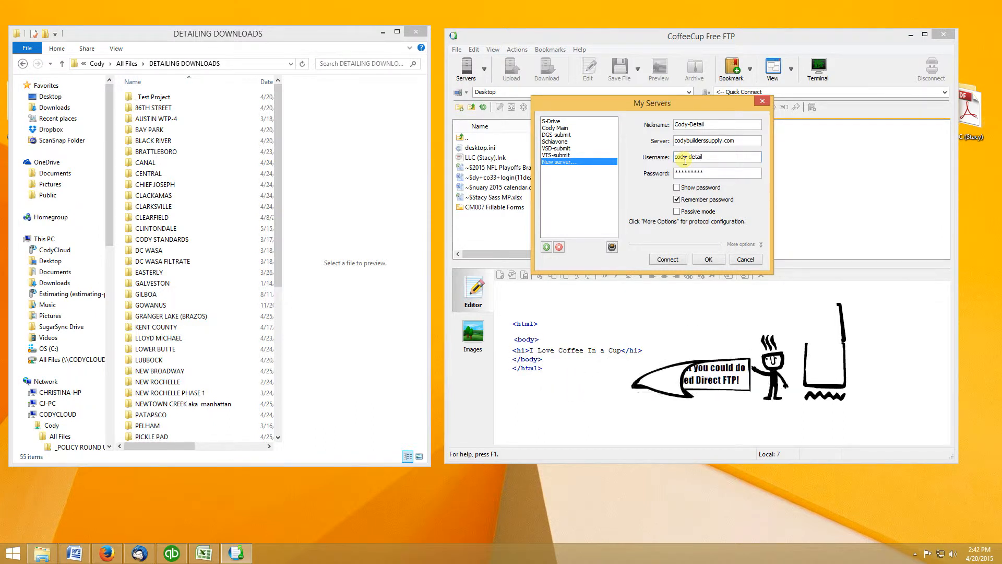
Enter the account password for the Cody-Detail server and connect to it
{"action": "key", "text": "Tab"}
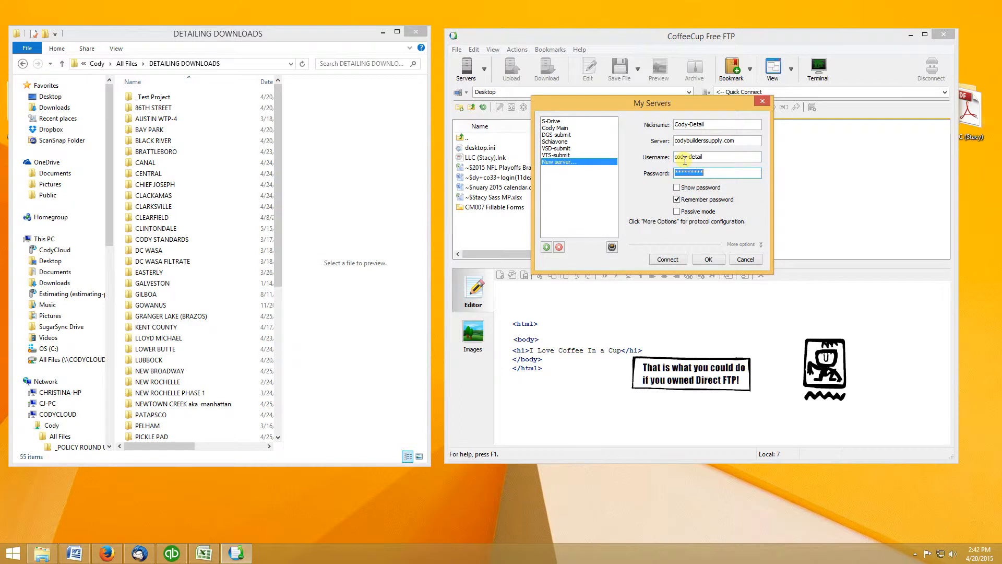
{"action": "type", "text": "***"}
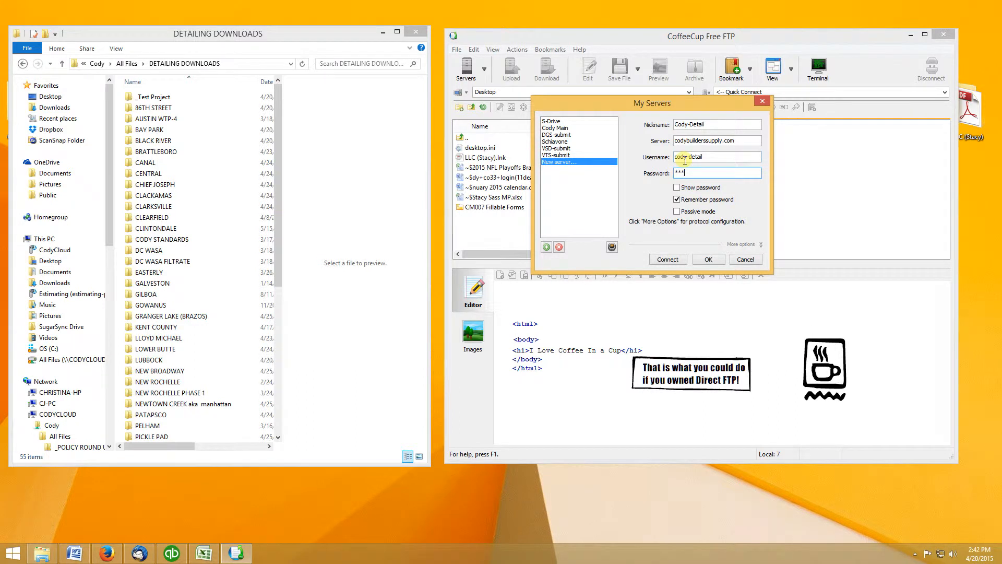
{"action": "type", "text": "**"}
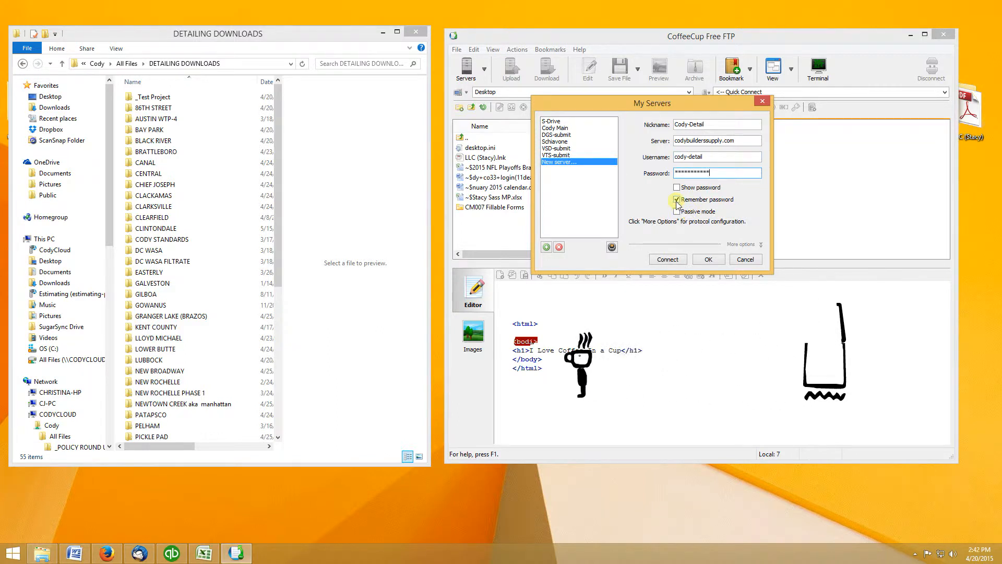
{"action": "left_click", "coordinate": [667, 259]}
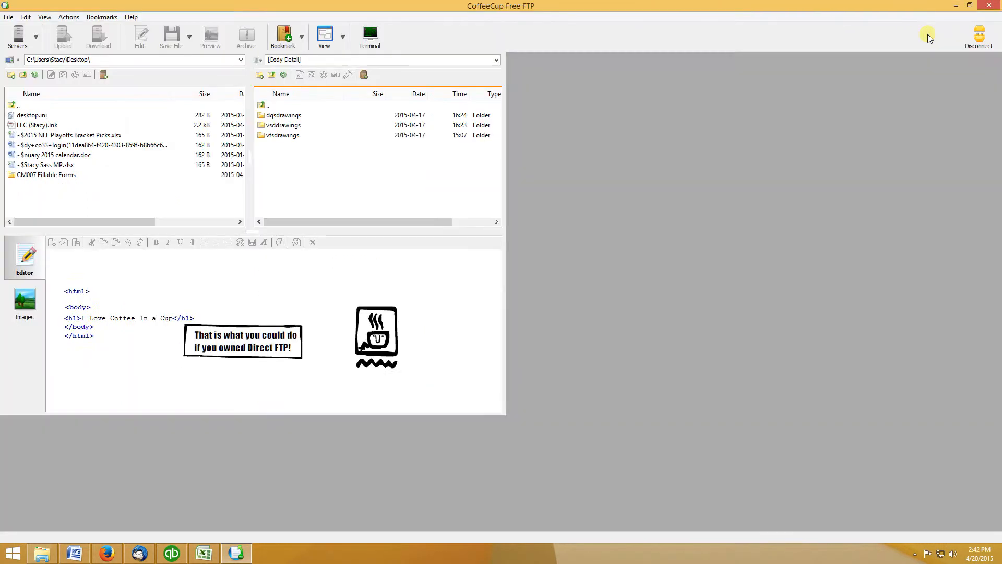
Maximize the FTP window and open the vtsdrawings folder on the server
{"action": "left_click", "coordinate": [926, 35]}
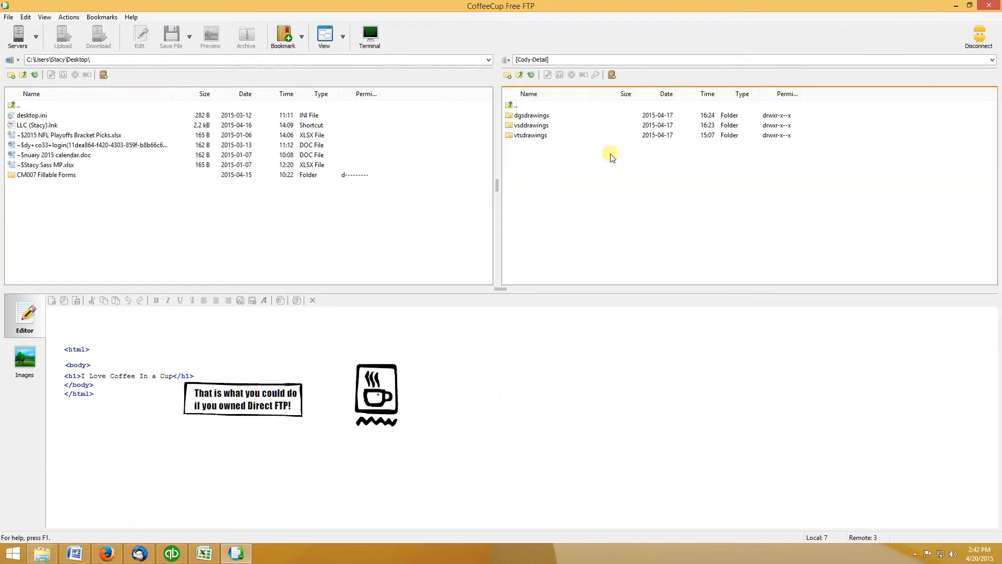
{"action": "left_click", "coordinate": [545, 116]}
{"action": "left_click", "coordinate": [542, 126]}
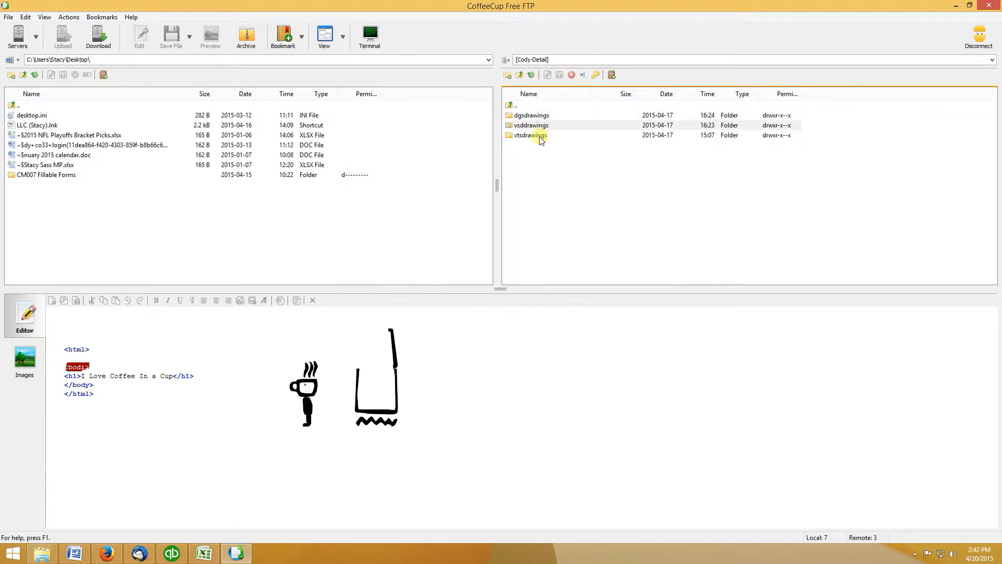
{"action": "left_click", "coordinate": [541, 137]}
{"action": "double_click", "coordinate": [541, 137]}
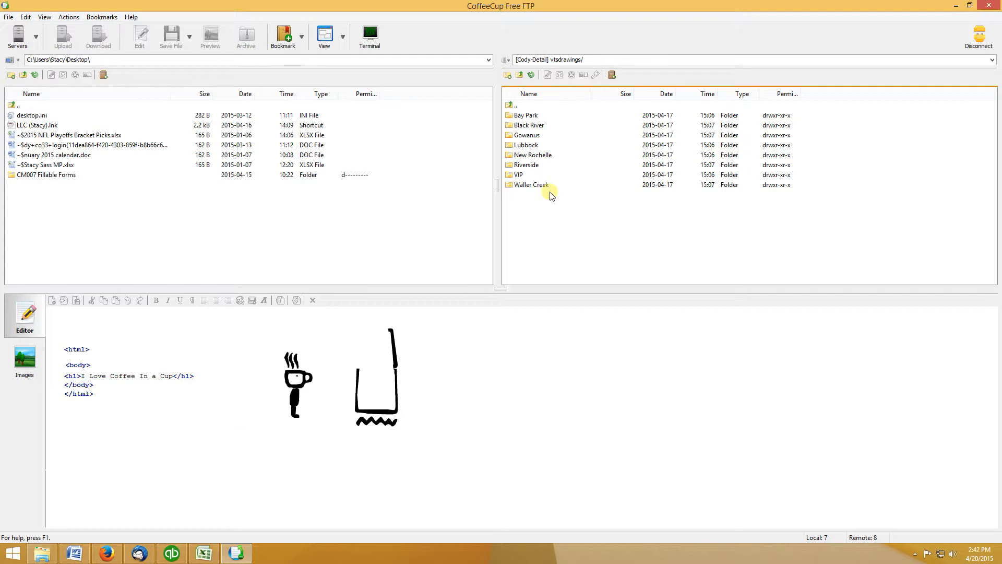
View the Bay Park folder inside vtsdrawings and return to the server's top-level folder
{"action": "double_click", "coordinate": [532, 116]}
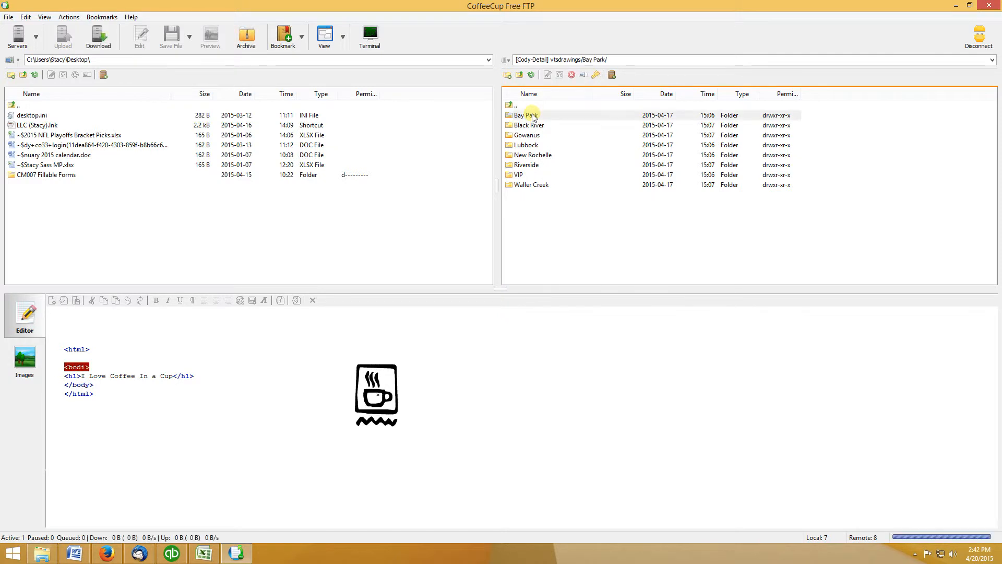
{"action": "left_click", "coordinate": [519, 75]}
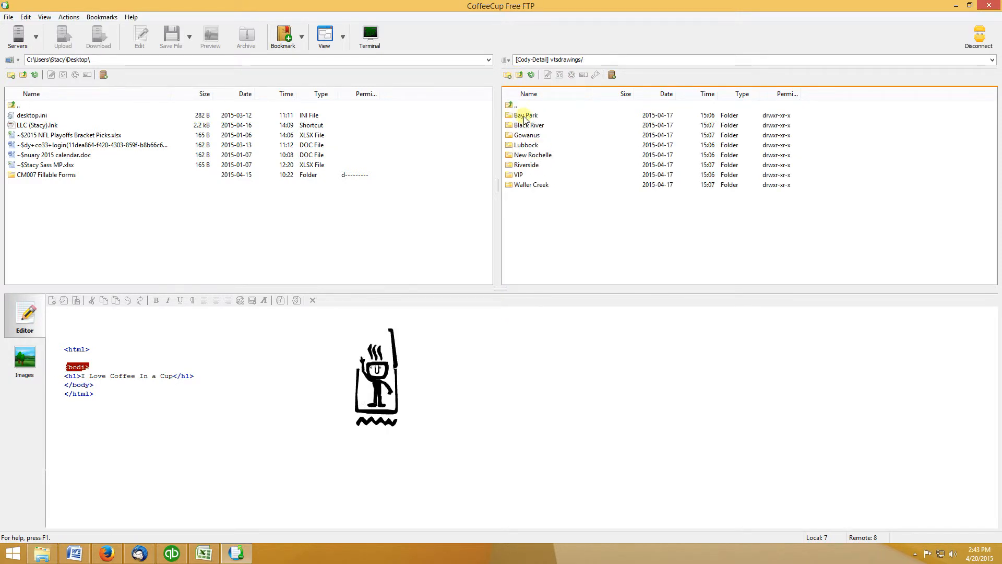
{"action": "double_click", "coordinate": [512, 106]}
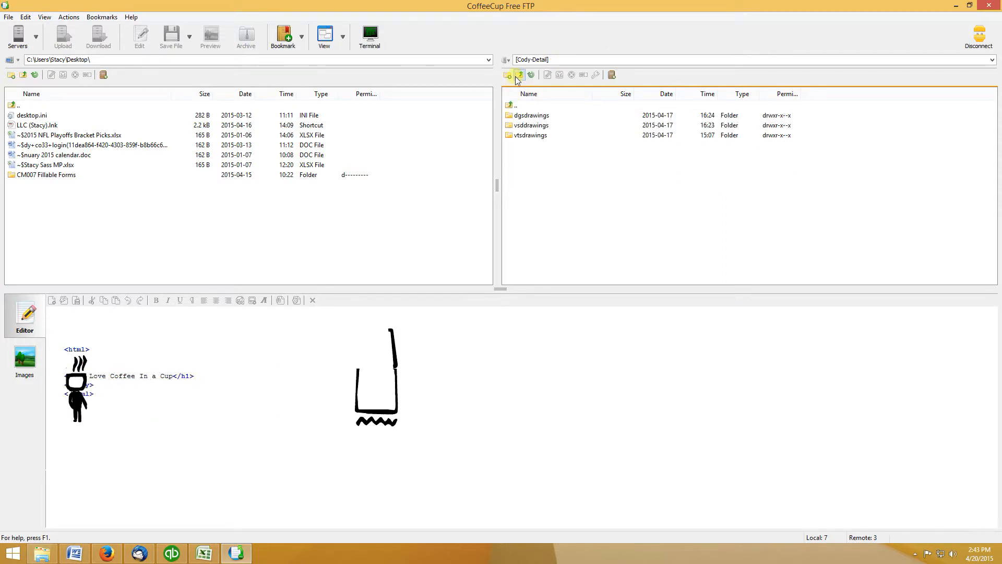
Look into the vtsdrawings folder again and go back up to the server's folder list
{"action": "left_click", "coordinate": [531, 136]}
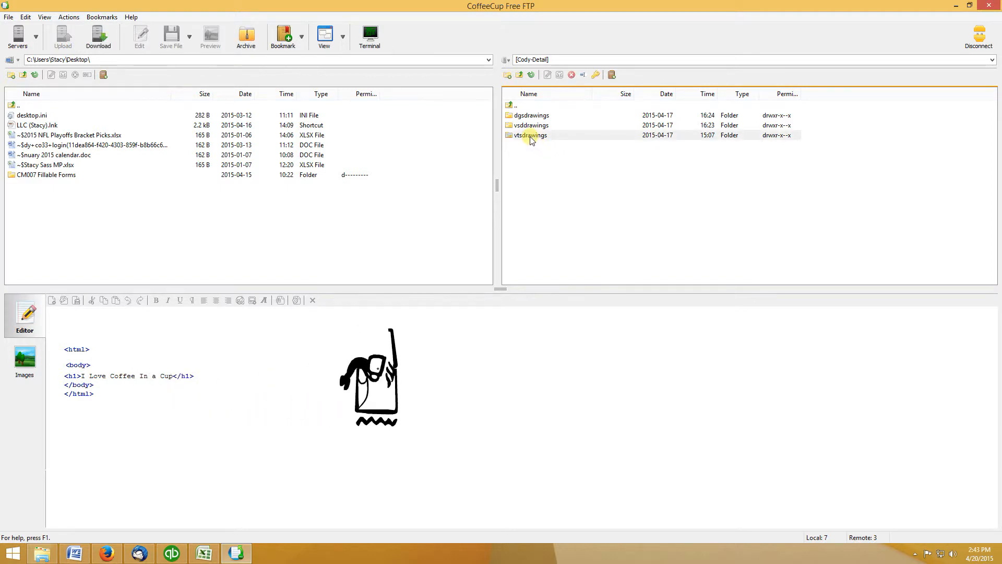
{"action": "double_click", "coordinate": [530, 138]}
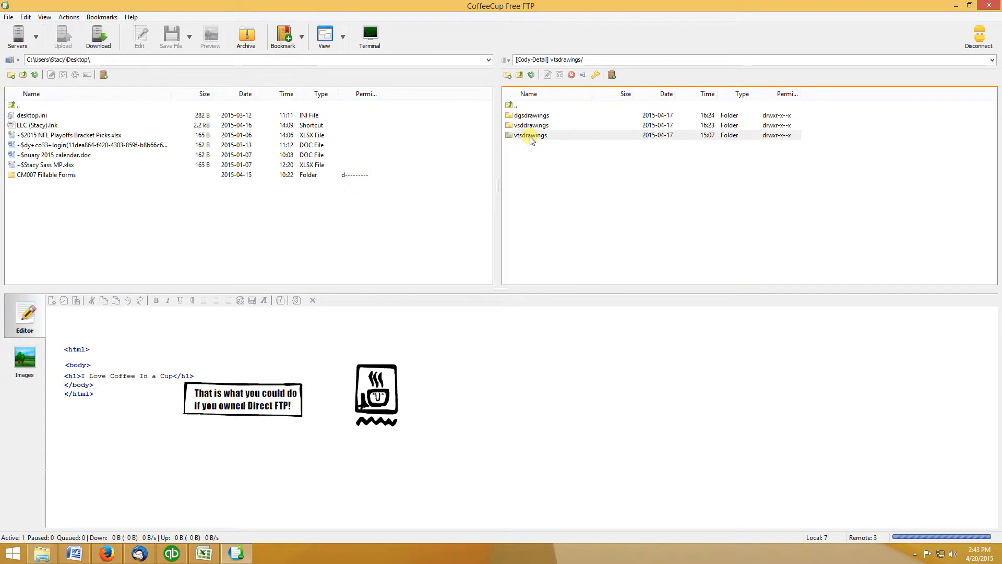
{"action": "left_click", "coordinate": [519, 75]}
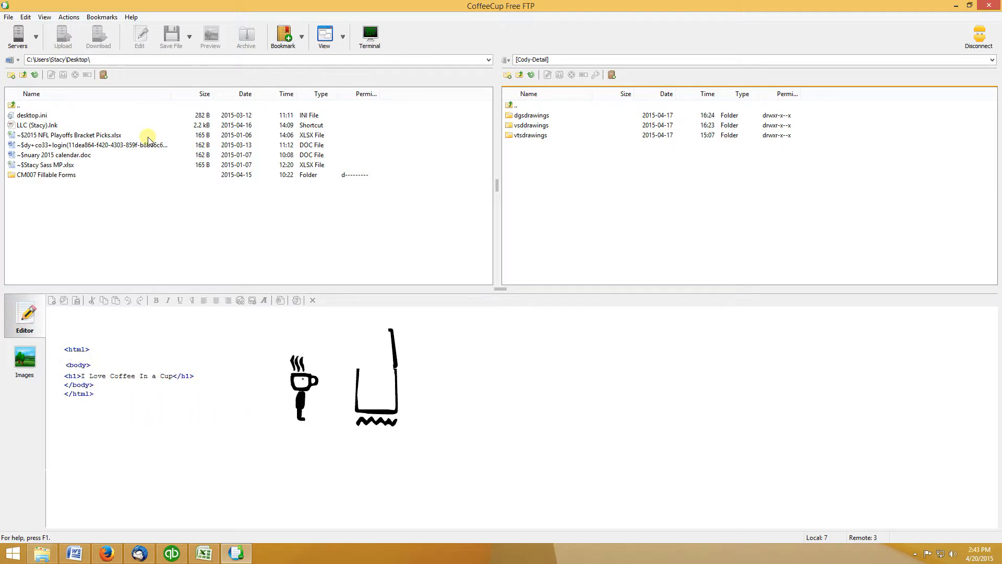
Switch the local file pane to My Documents and check the other local locations on offer
{"action": "left_click", "coordinate": [489, 62]}
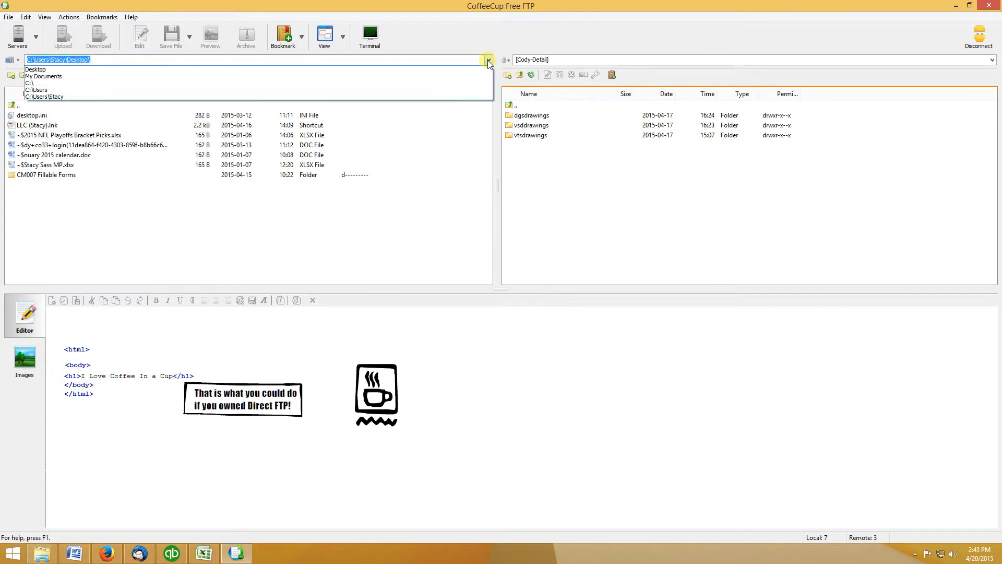
{"action": "left_click", "coordinate": [54, 74]}
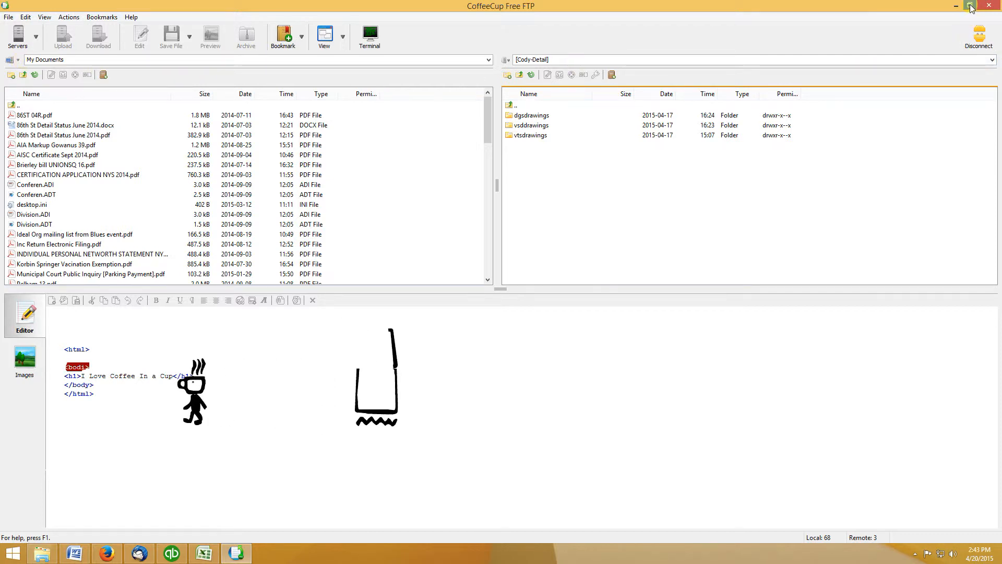
{"action": "left_click", "coordinate": [489, 59]}
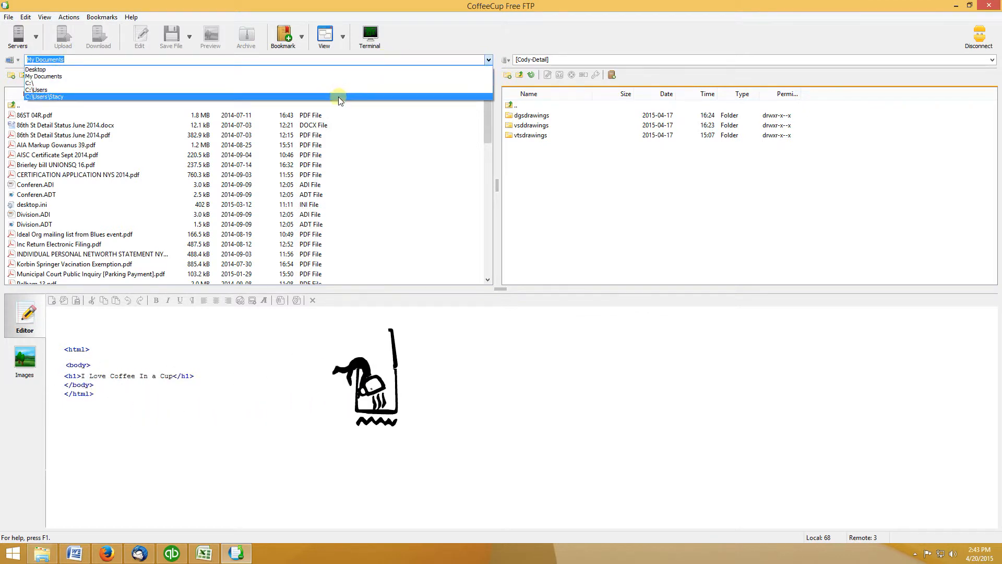
{"action": "left_click", "coordinate": [406, 209]}
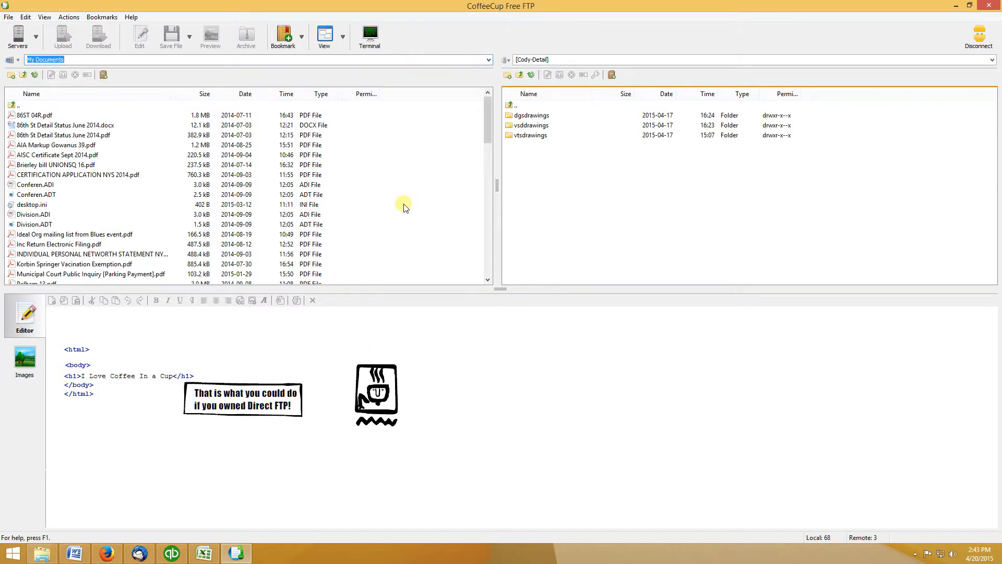
{"action": "left_click", "coordinate": [490, 60]}
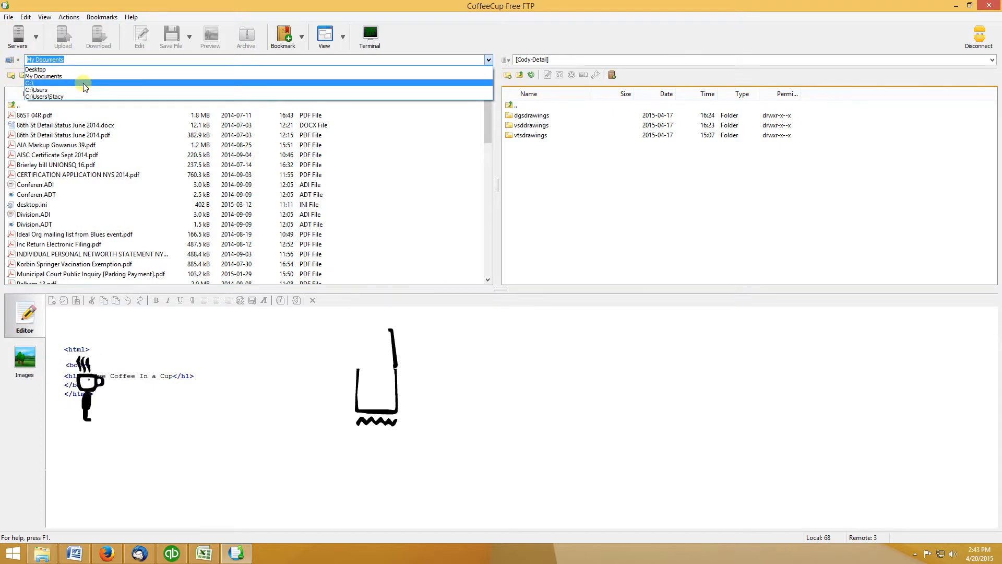
Restore the FTP window to its smaller size and switch to the DETAILING DOWNLOADS window in File Explorer
{"action": "left_click", "coordinate": [959, 8]}
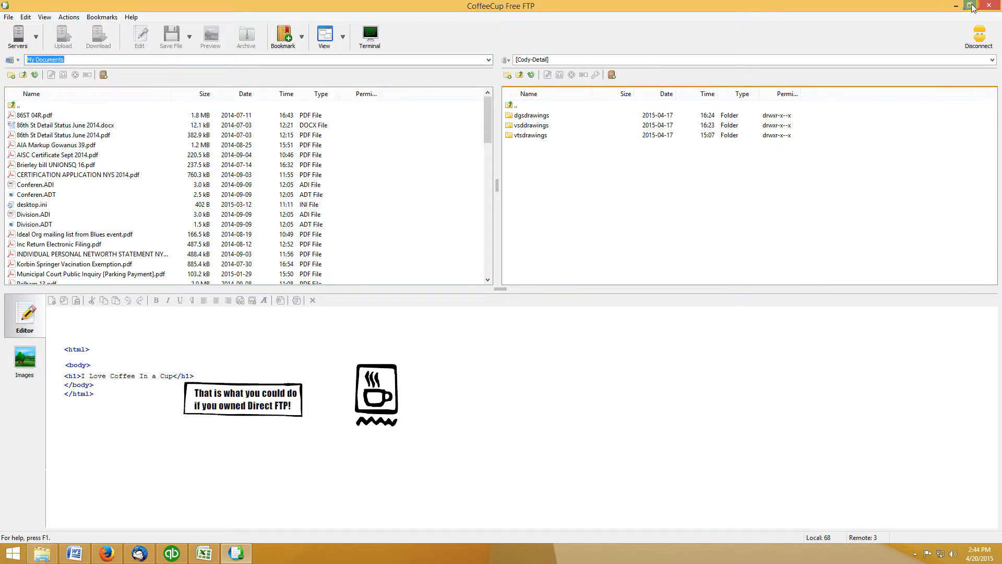
{"action": "left_click", "coordinate": [970, 6]}
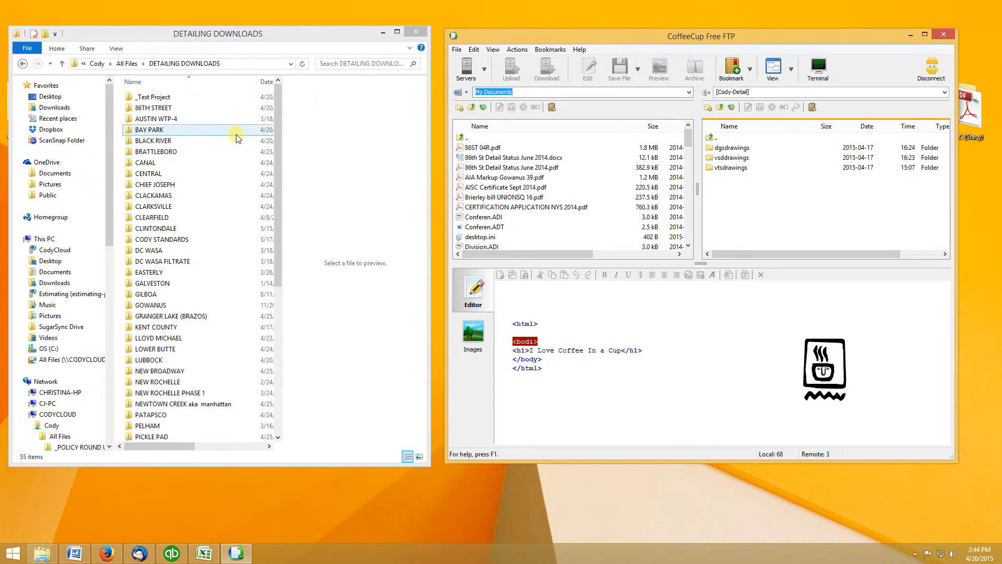
{"action": "left_click", "coordinate": [191, 64]}
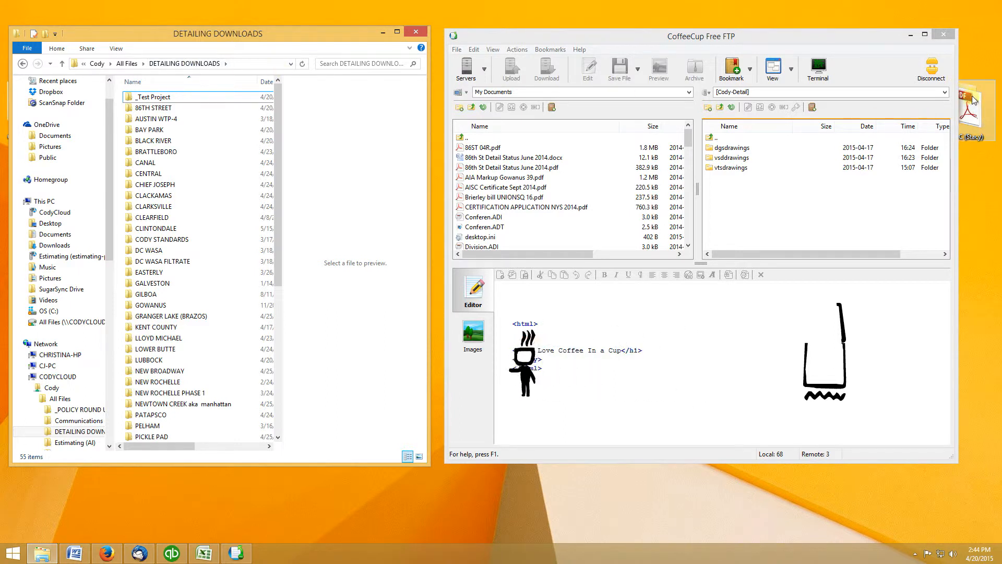
Move the LLC desktop shortcut down below the FTP window and open the folder it points to
{"action": "left_click_drag", "start_coordinate": [974, 100], "coordinate": [983, 517]}
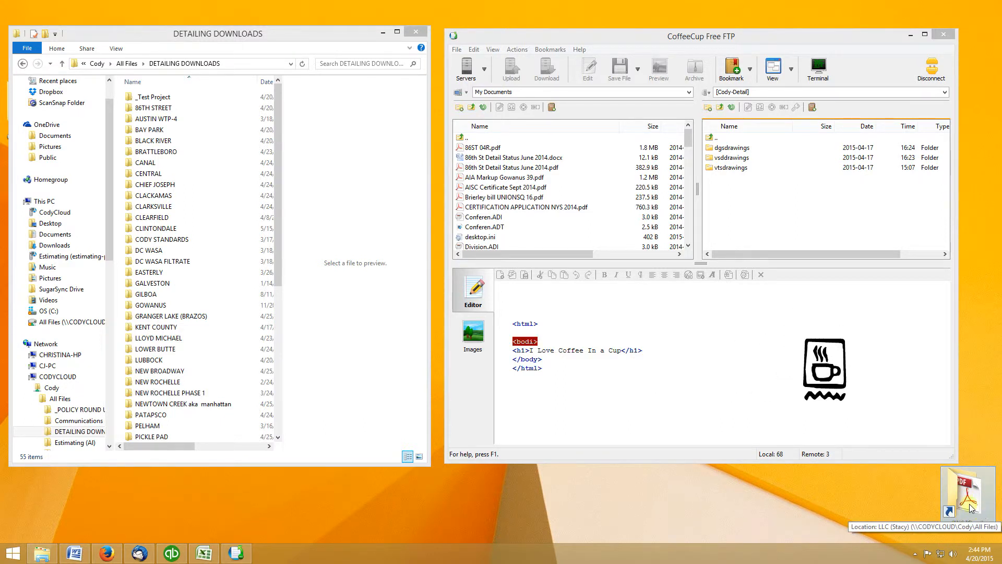
{"action": "double_click", "coordinate": [982, 517]}
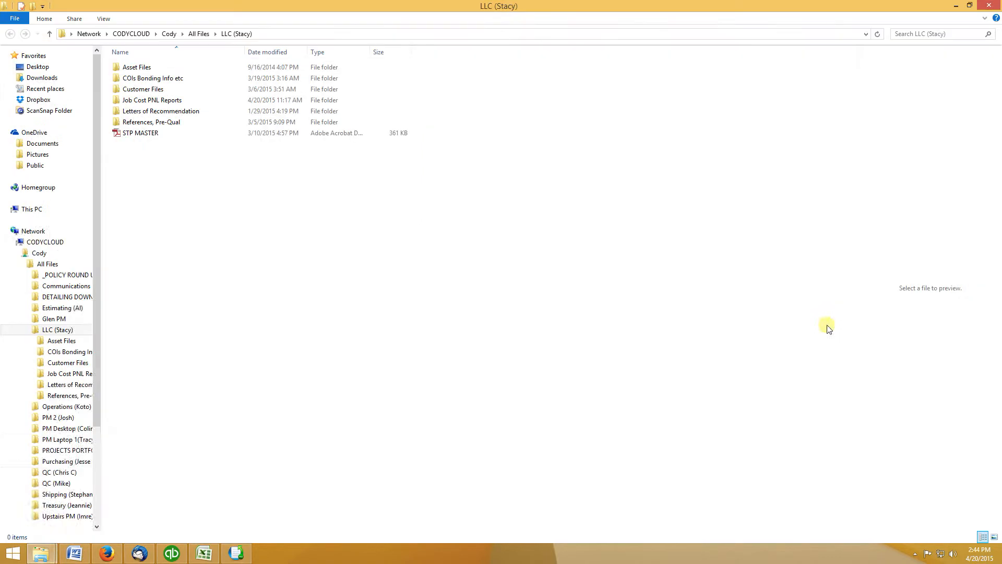
Go up to the All Files folder and open DETAILING DOWNLOADS from there
{"action": "left_click", "coordinate": [191, 34]}
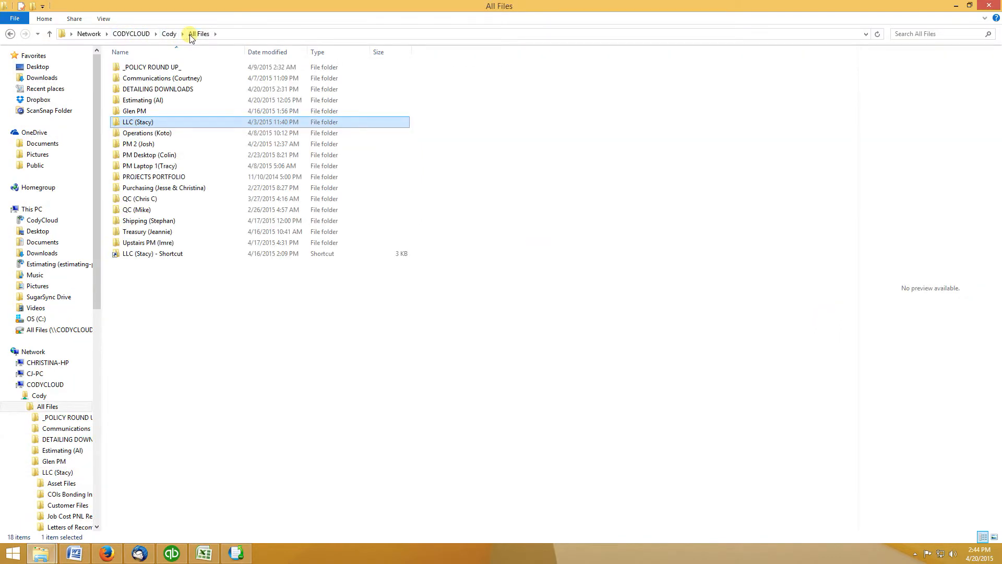
{"action": "left_click", "coordinate": [162, 90]}
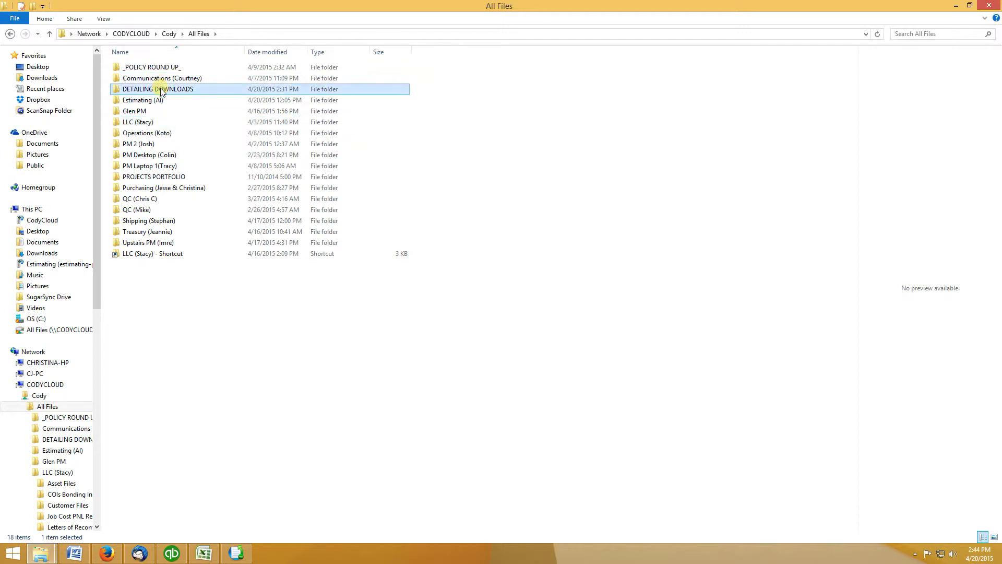
{"action": "double_click", "coordinate": [161, 90]}
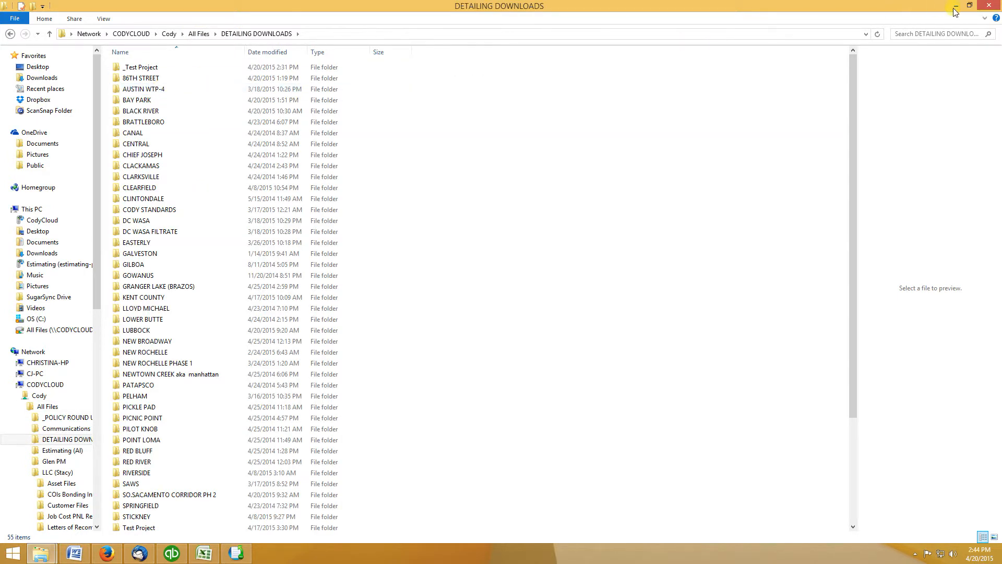
Reopen DETAILING DOWNLOADS from the CODYCLOUD network computer through Cody and All Files, and restore the window to its smaller size
{"action": "left_click", "coordinate": [42, 385]}
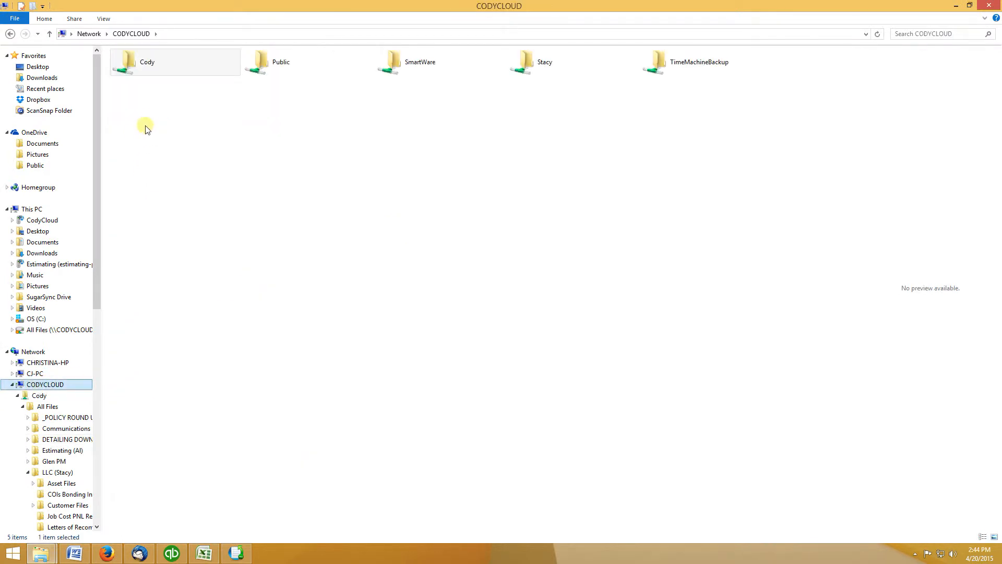
{"action": "double_click", "coordinate": [143, 71]}
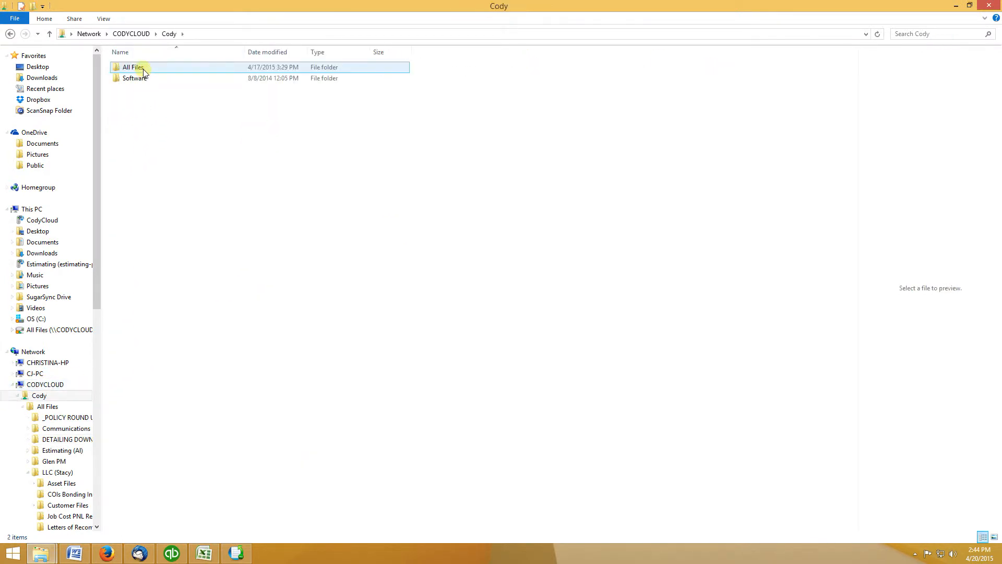
{"action": "double_click", "coordinate": [144, 72]}
{"action": "left_click", "coordinate": [171, 90]}
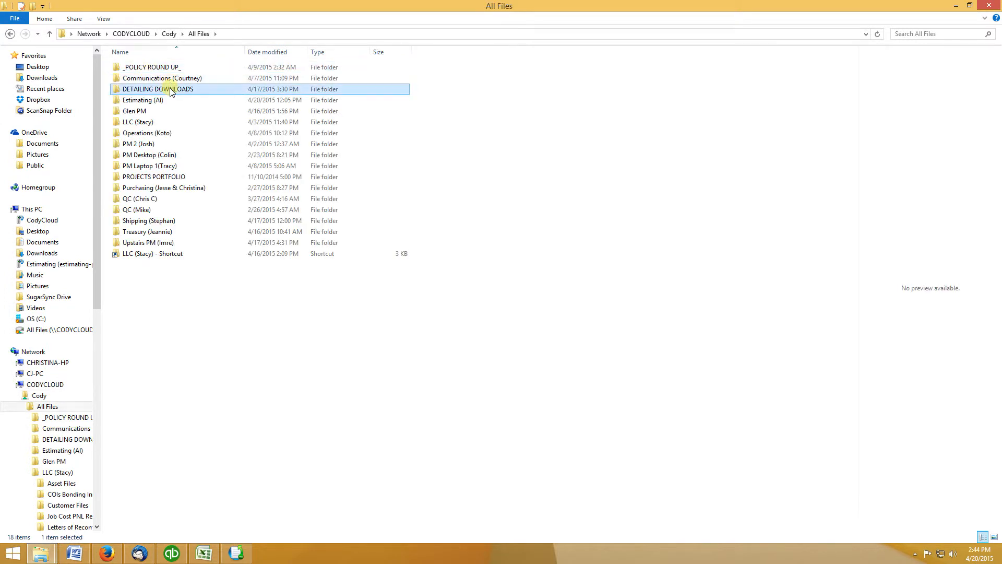
{"action": "double_click", "coordinate": [170, 89]}
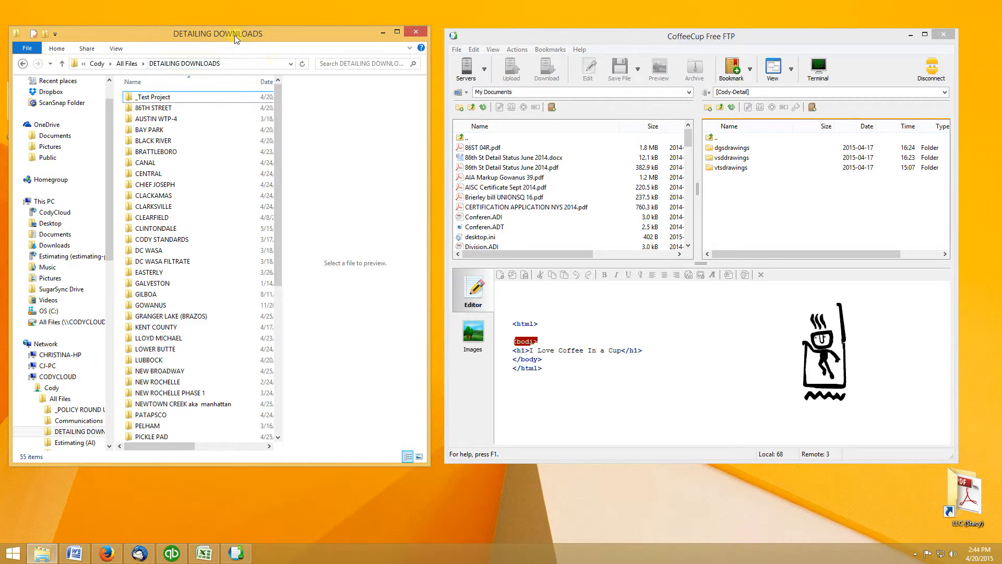
Copy the full network path of the DETAILING DOWNLOADS folder from File Explorer
{"action": "left_click", "coordinate": [227, 64]}
{"action": "key", "text": "ctrl+c"}
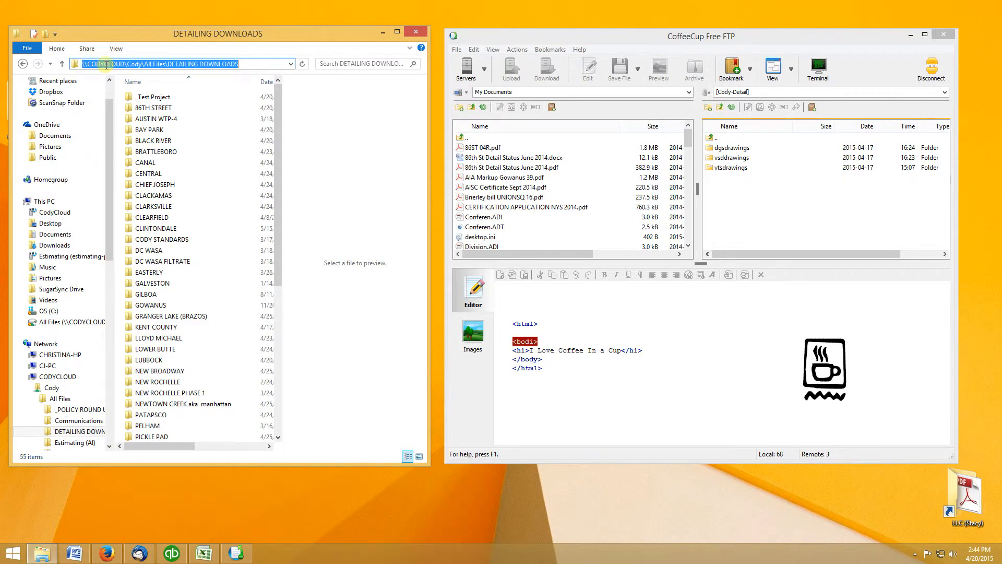
{"action": "right_click", "coordinate": [207, 65]}
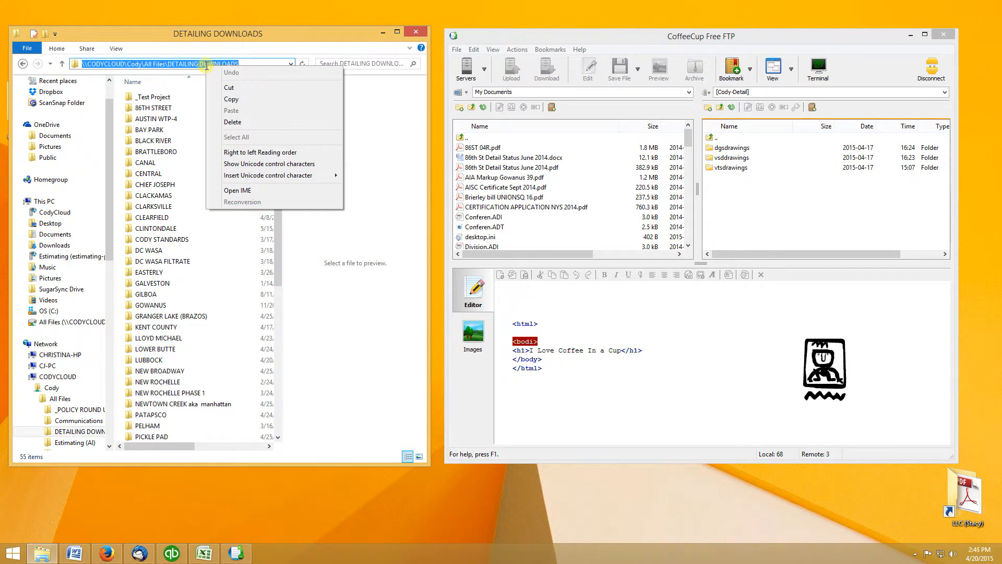
{"action": "left_click", "coordinate": [234, 99]}
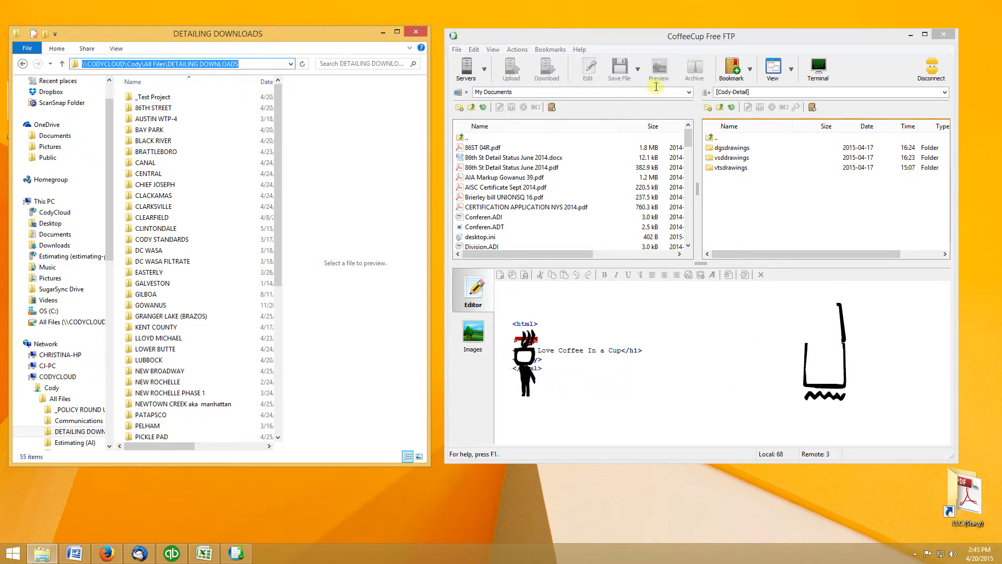
Switch to CoffeeCup Free FTP, set the local pane's location to \\CODYCLOUD\Cody\All Files\DETAILING DOWNLOADS, and maximize the window
{"action": "left_click", "coordinate": [701, 39]}
{"action": "left_click", "coordinate": [539, 93]}
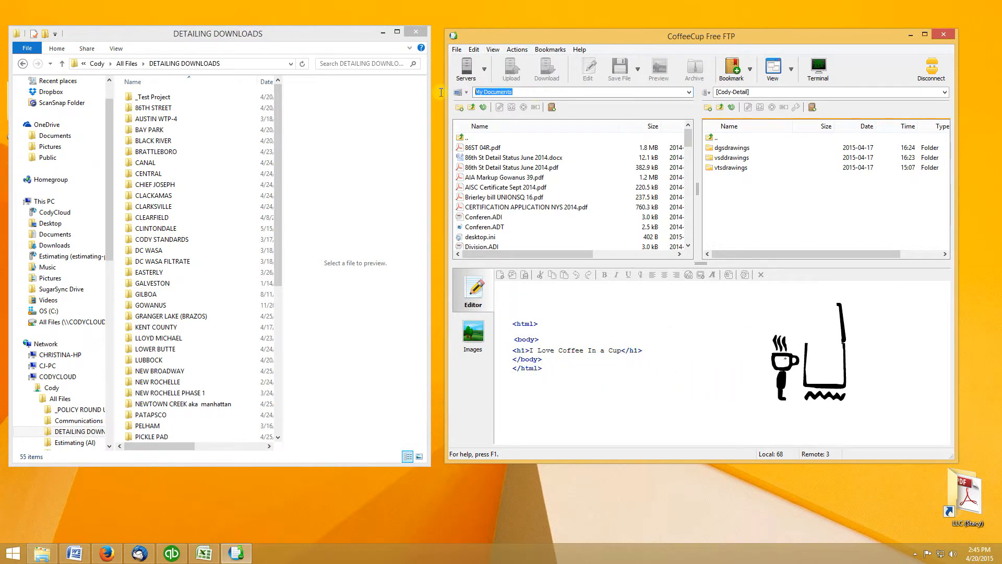
{"action": "key", "text": "ctrl+v"}
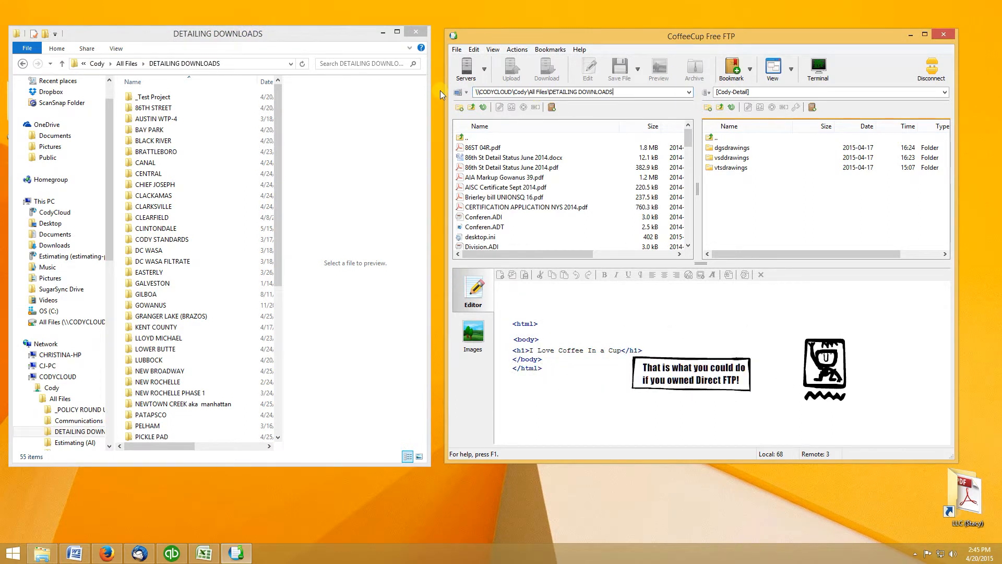
{"action": "key", "text": "Return"}
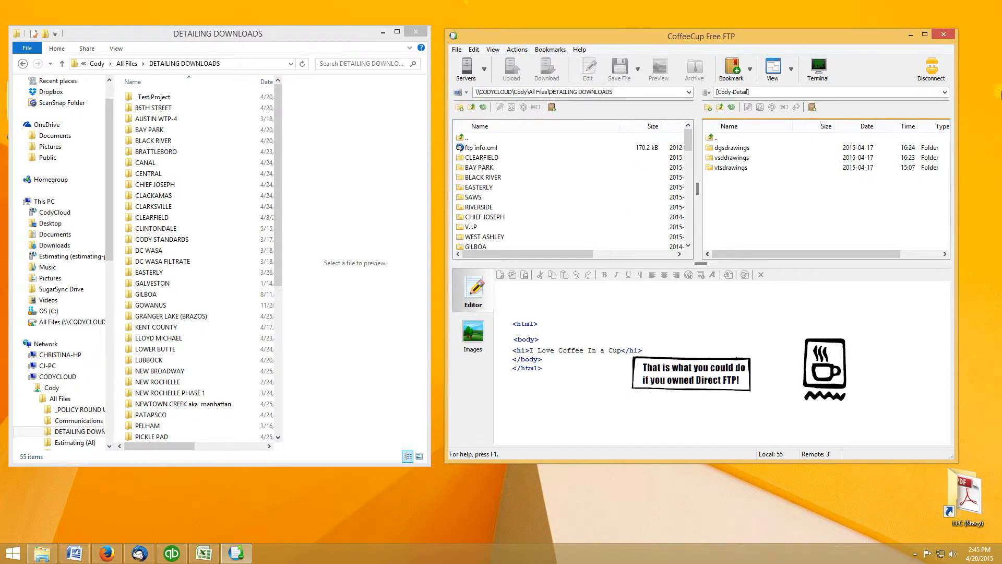
{"action": "left_click", "coordinate": [923, 35]}
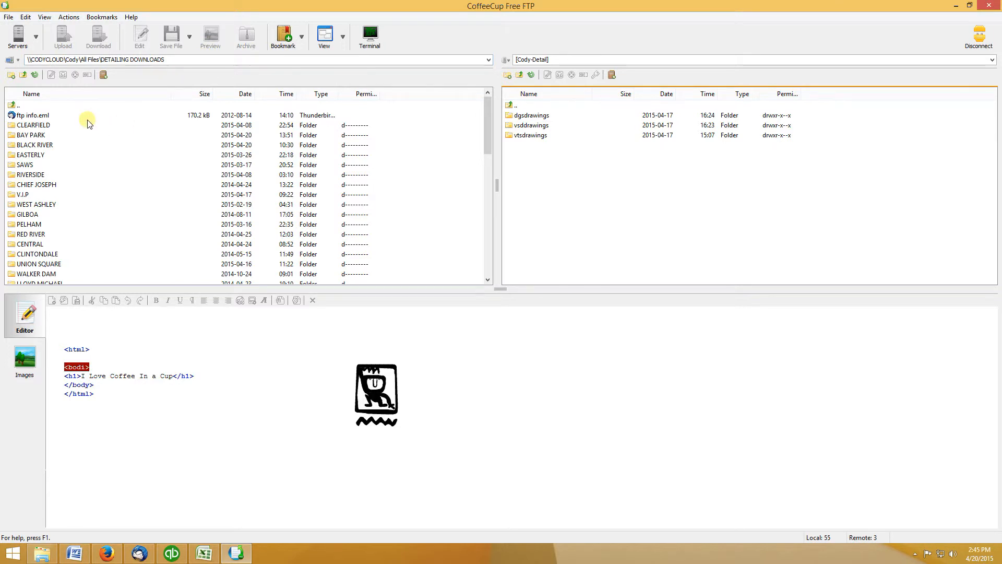
Look through the local list of project folders in DETAILING DOWNLOADS and compare it with the server's folders
{"action": "left_click", "coordinate": [61, 134]}
{"action": "scroll", "coordinate": [65, 162], "scroll_direction": "down", "scroll_amount": 3}
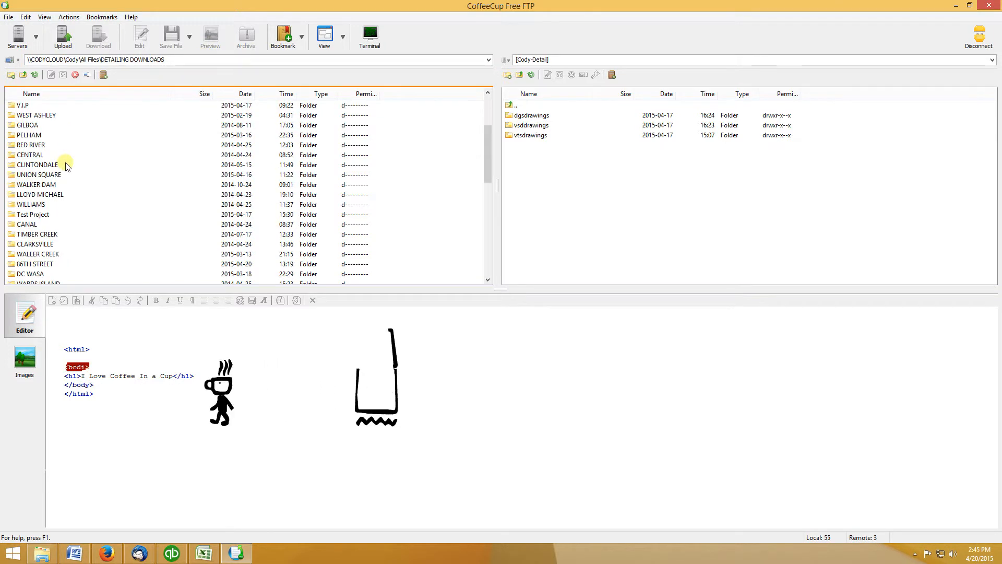
{"action": "scroll", "coordinate": [67, 166], "scroll_direction": "down", "scroll_amount": 7}
{"action": "scroll", "coordinate": [66, 166], "scroll_direction": "up", "scroll_amount": 6}
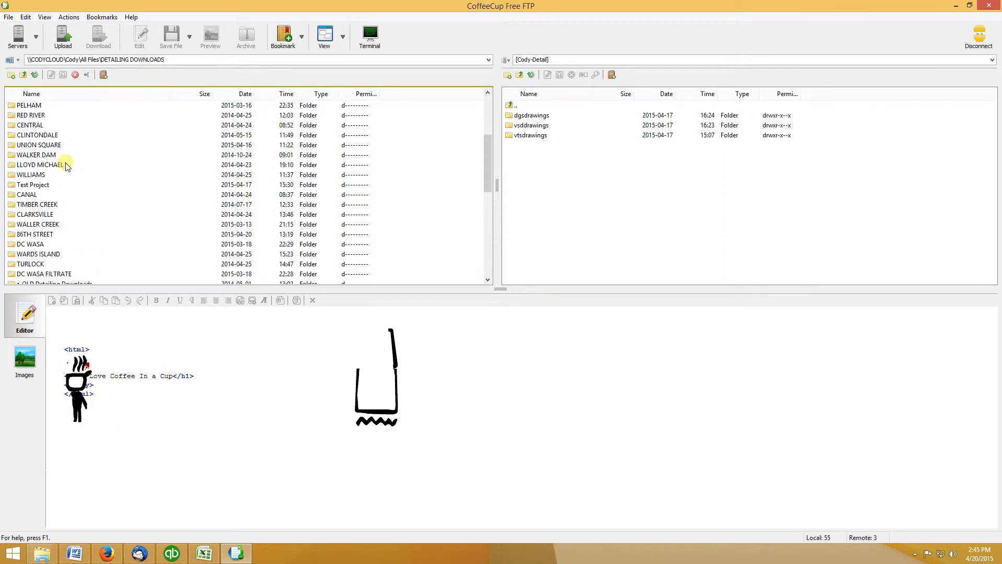
{"action": "scroll", "coordinate": [67, 166], "scroll_direction": "up", "scroll_amount": 4}
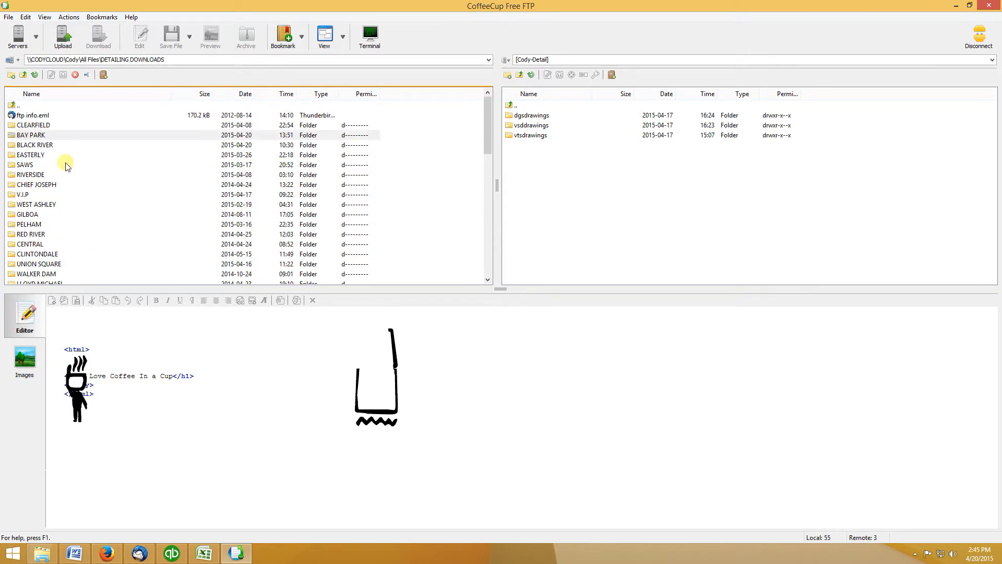
{"action": "left_click", "coordinate": [616, 180]}
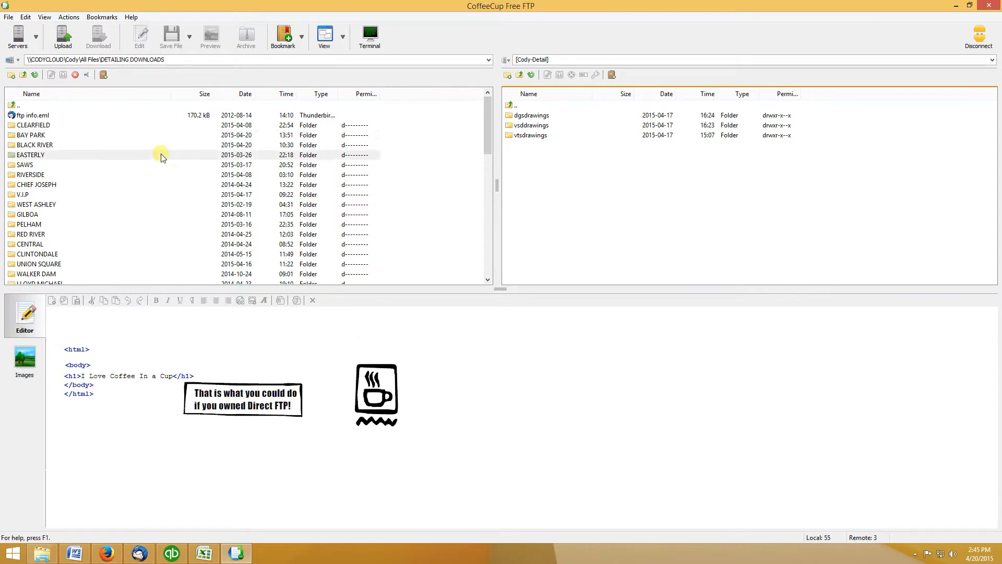
{"action": "scroll", "coordinate": [161, 156], "scroll_direction": "down", "scroll_amount": 10}
{"action": "scroll", "coordinate": [161, 156], "scroll_direction": "down", "scroll_amount": 3}
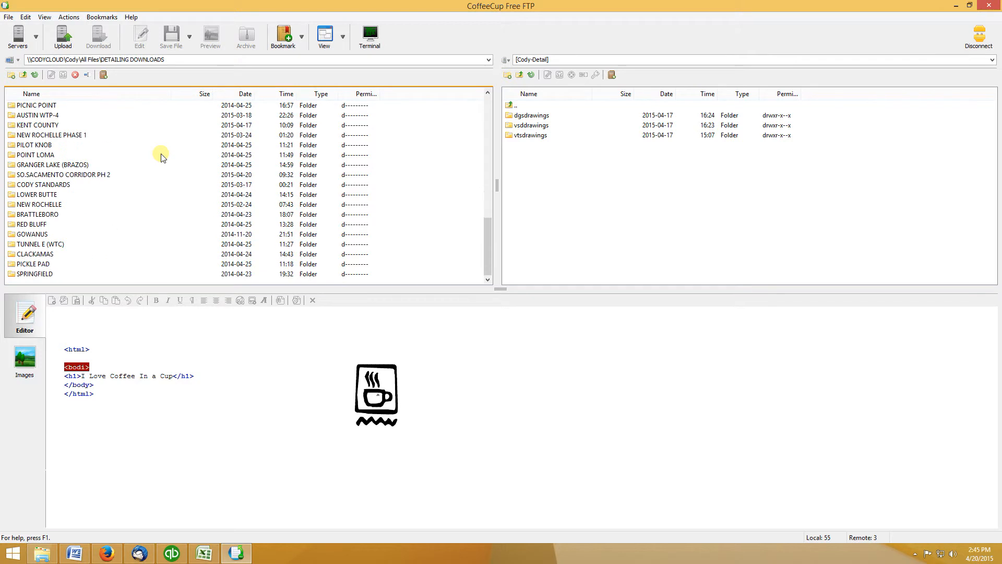
{"action": "scroll", "coordinate": [161, 157], "scroll_direction": "up", "scroll_amount": 13}
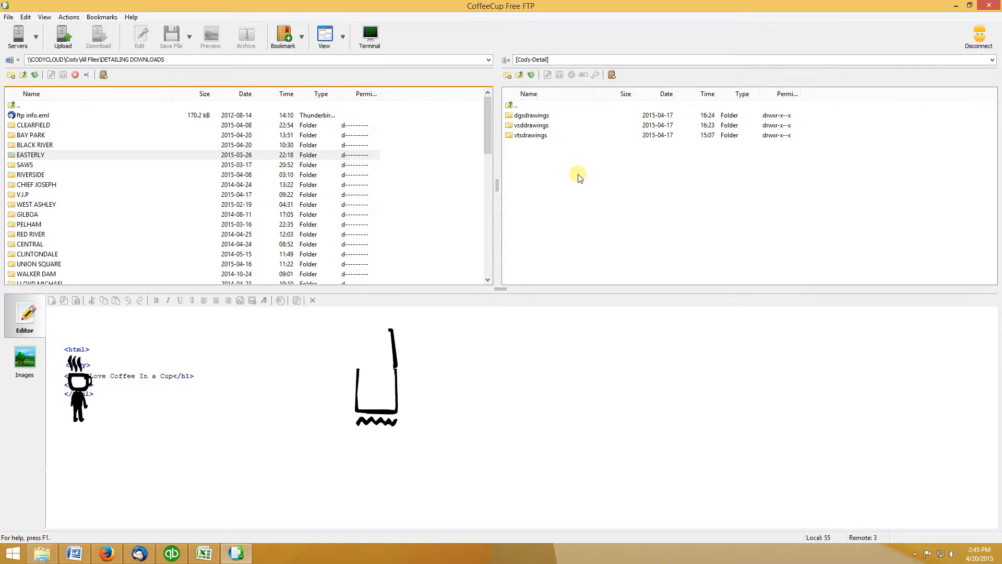
Open the test project folder inside dgsdrawings on the server and the matching Test Project folder locally
{"action": "double_click", "coordinate": [530, 116]}
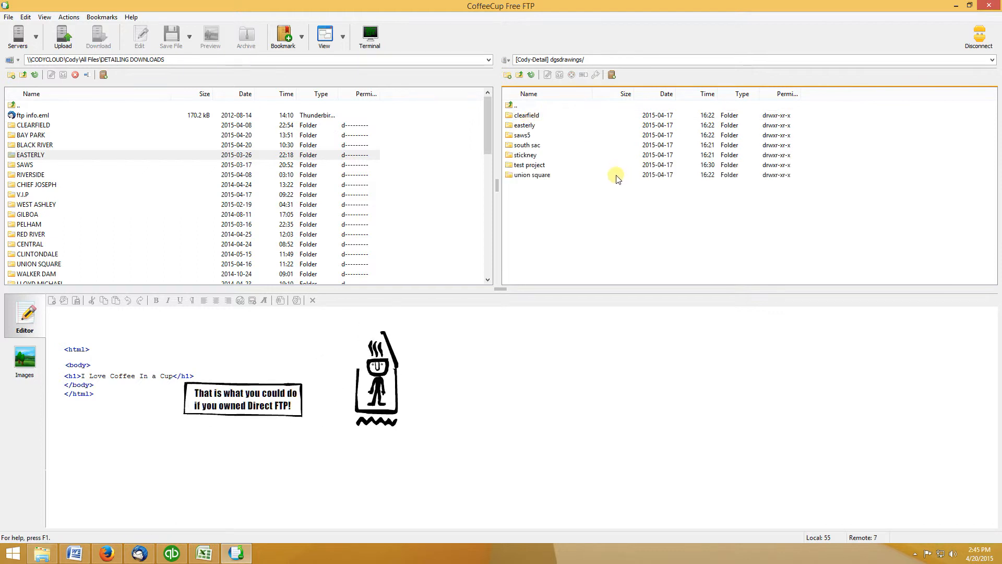
{"action": "double_click", "coordinate": [527, 166]}
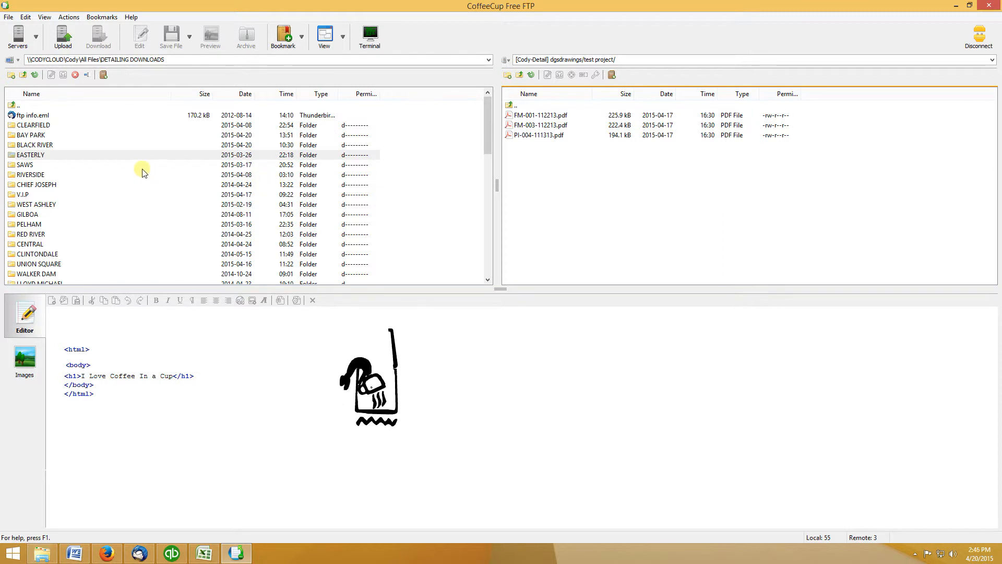
{"action": "scroll", "coordinate": [125, 185], "scroll_direction": "down", "scroll_amount": 3}
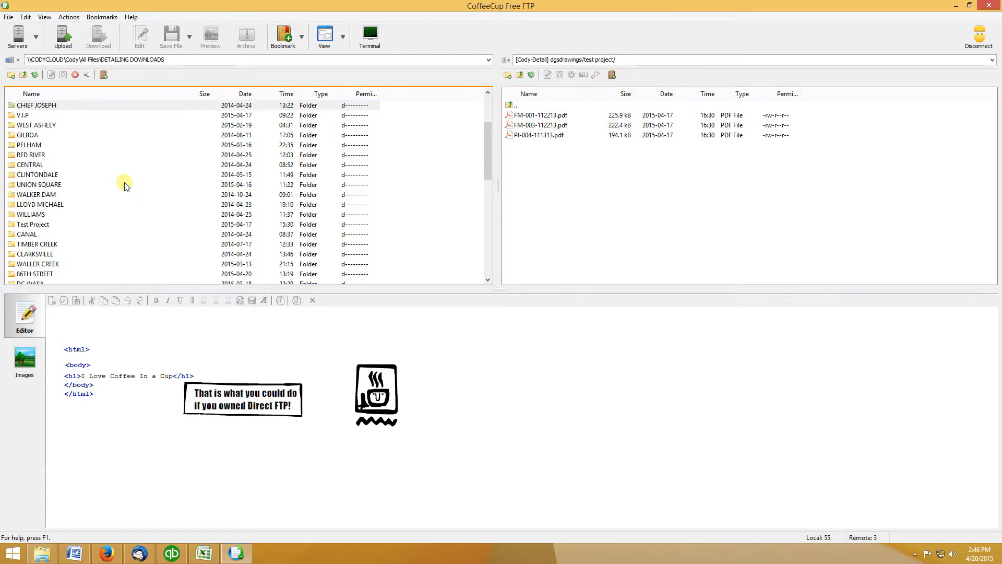
{"action": "double_click", "coordinate": [26, 224]}
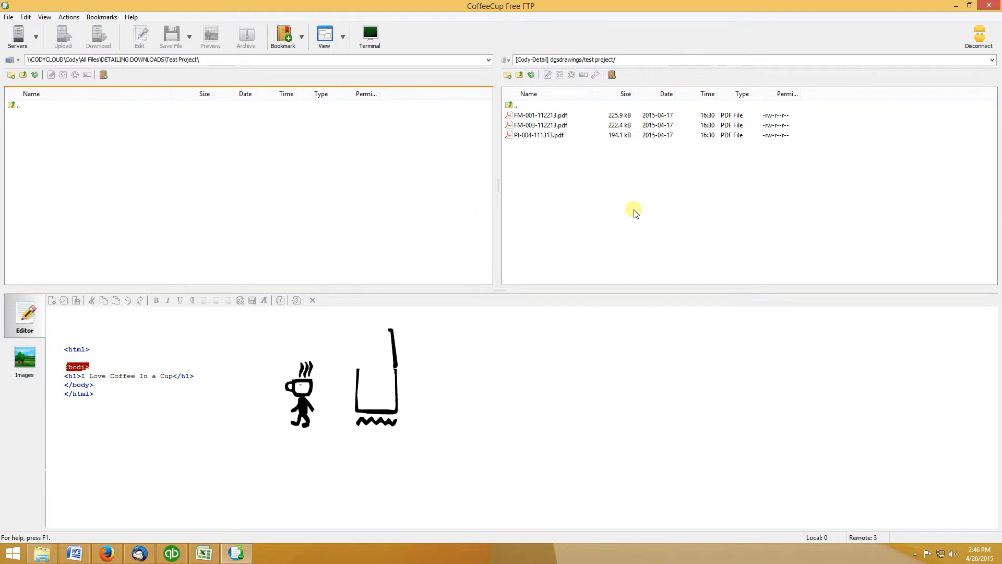
Download all three PDF drawings from the server's test project folder into the local Test Project folder and delete the server copies
{"action": "left_click", "coordinate": [537, 116]}
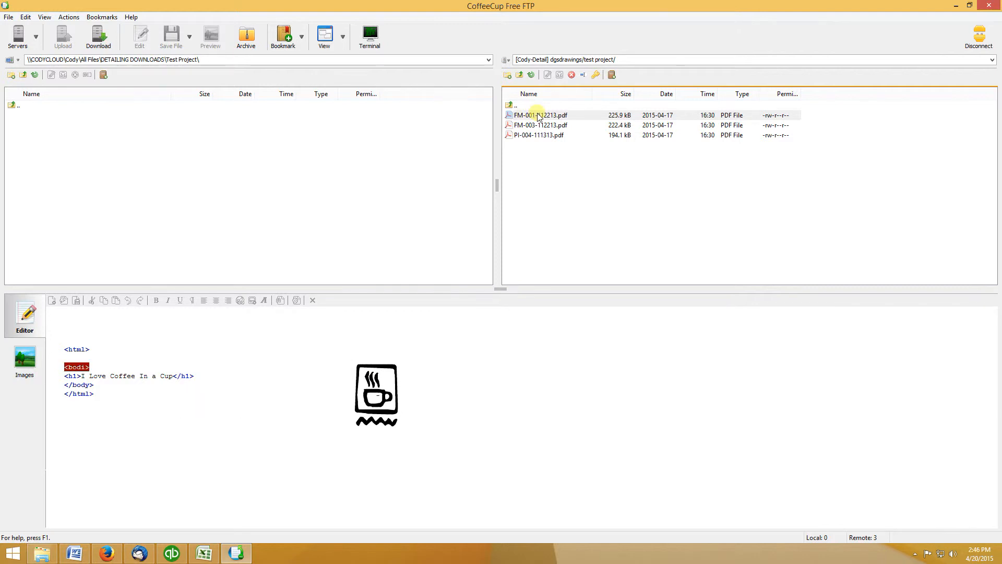
{"action": "left_click", "coordinate": [539, 116]}
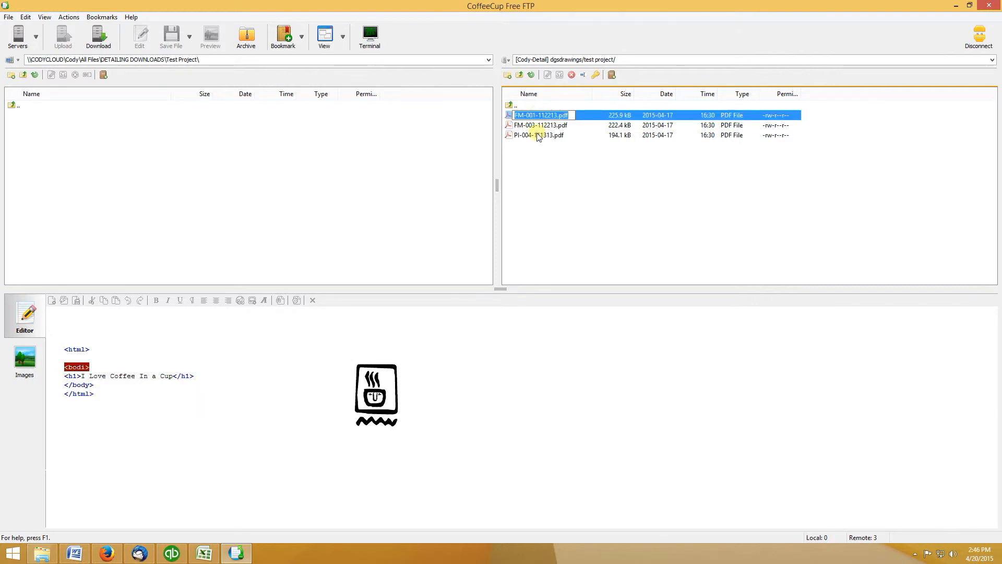
{"action": "left_click", "coordinate": [539, 137], "text": "shift"}
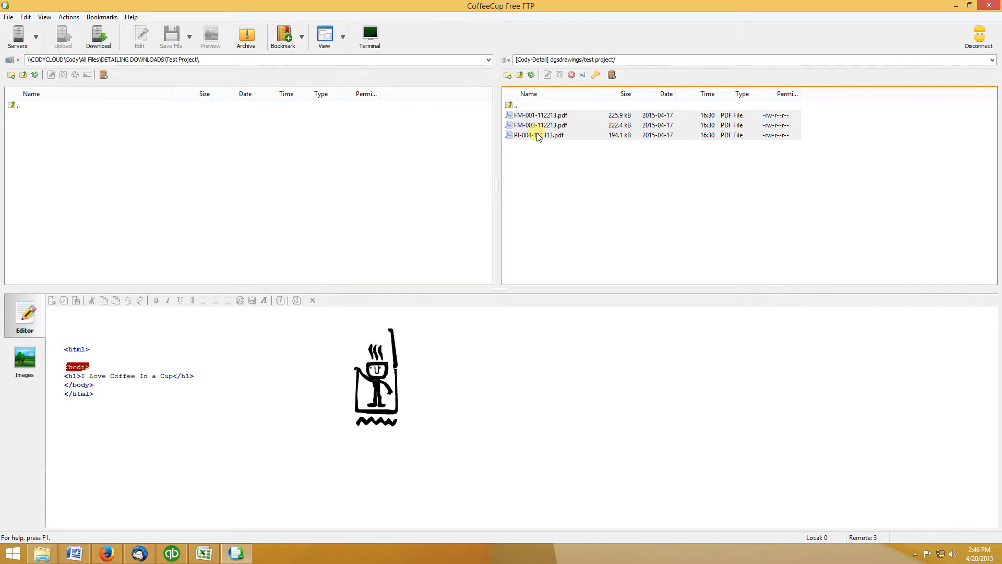
{"action": "left_click", "coordinate": [101, 34]}
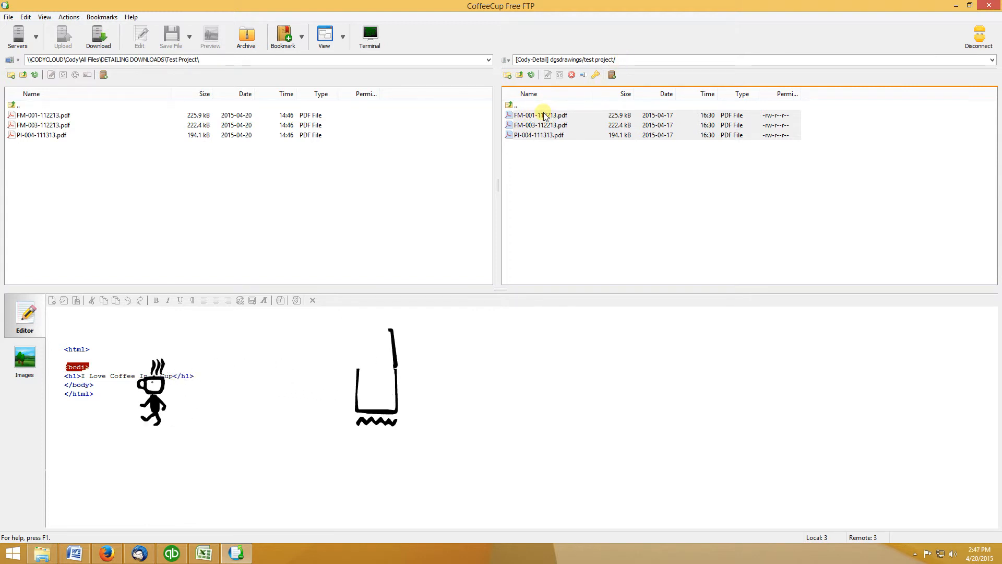
{"action": "left_click", "coordinate": [572, 76]}
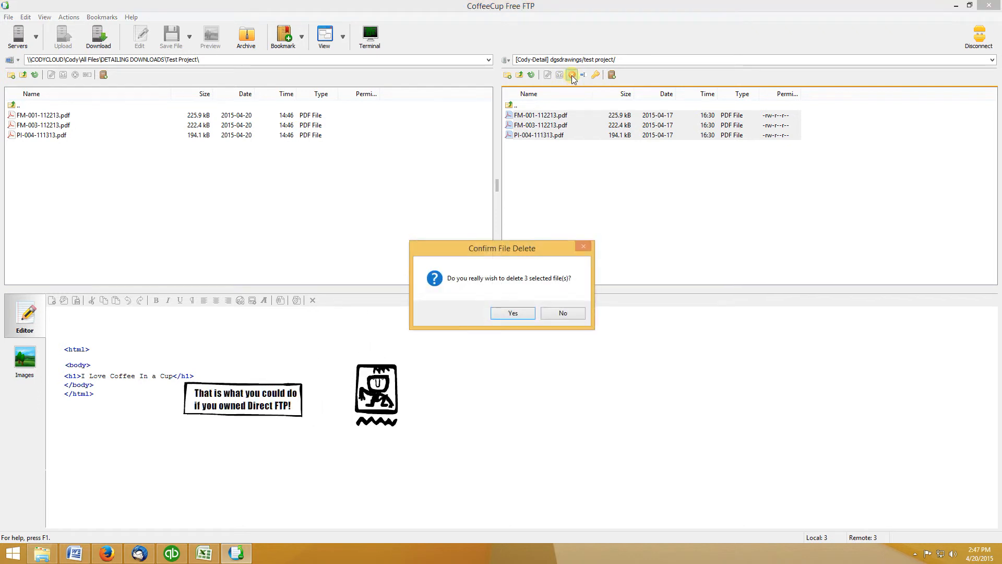
{"action": "left_click", "coordinate": [512, 314]}
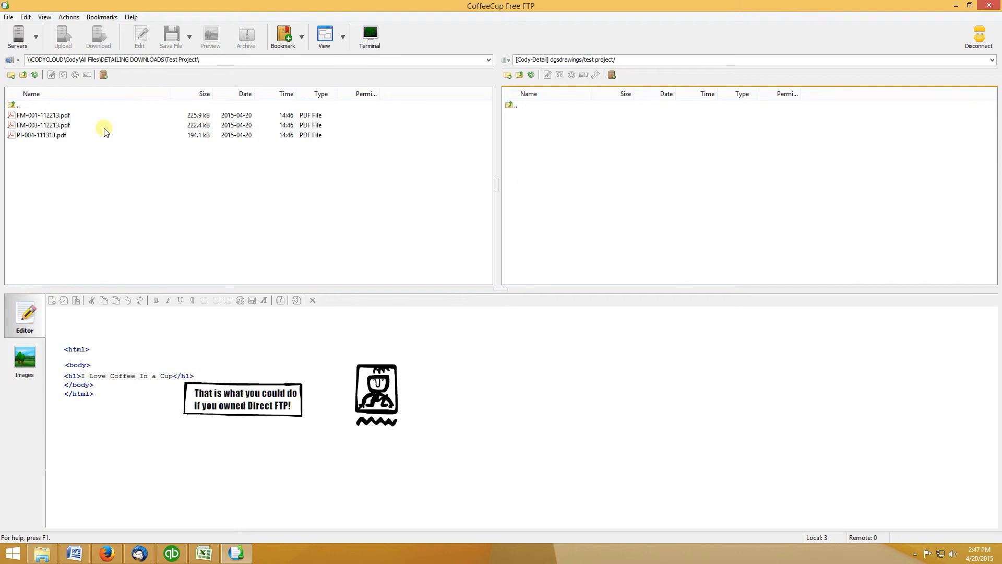
{"action": "left_click", "coordinate": [52, 116]}
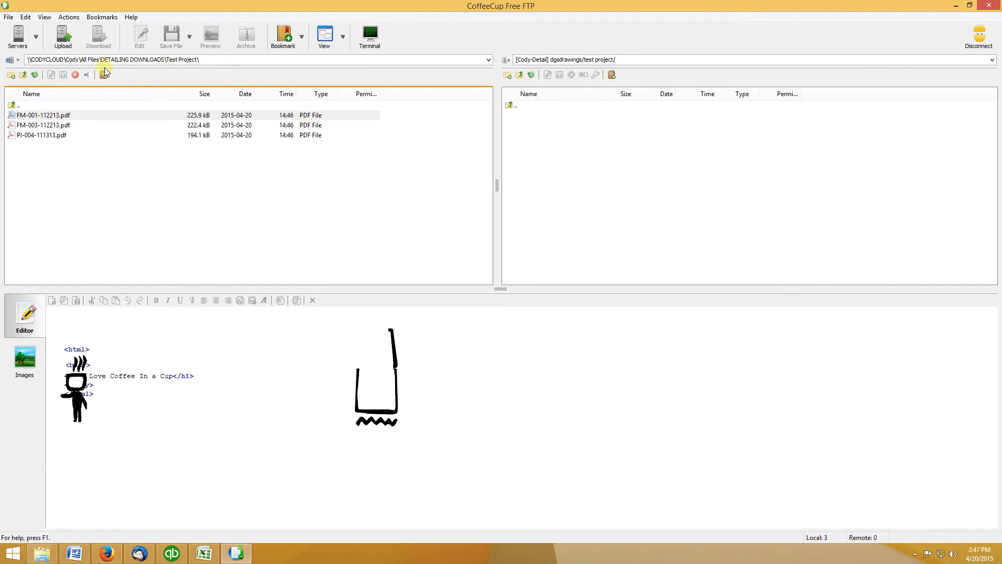
{"action": "left_click", "coordinate": [42, 116]}
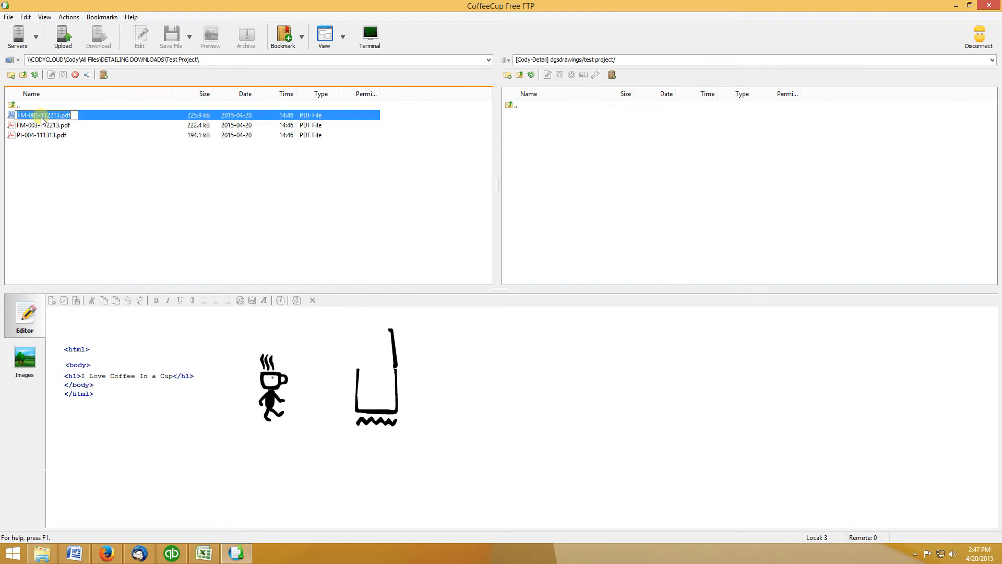
{"action": "left_click", "coordinate": [45, 136], "text": "shift"}
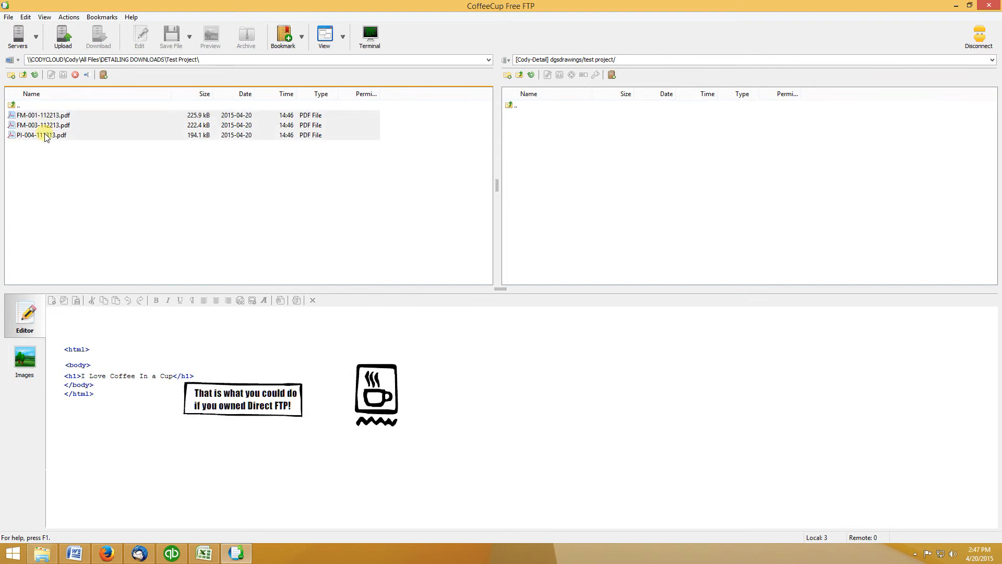
{"action": "left_click", "coordinate": [83, 151]}
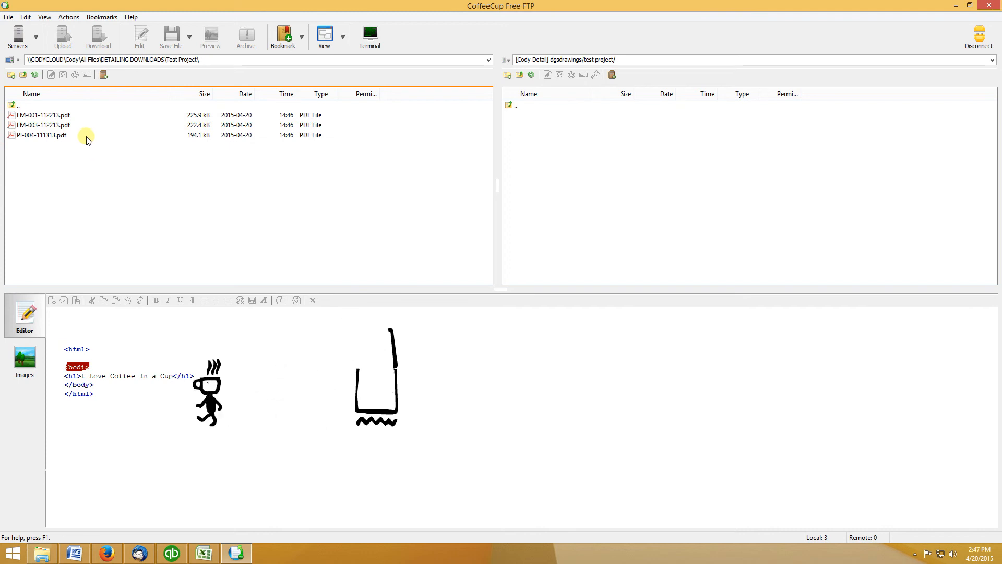
Upload only FM-001-112213.pdf and PI-004-111313.pdf from the local Test Project folder to the server's test project folder
{"action": "left_click", "coordinate": [56, 117]}
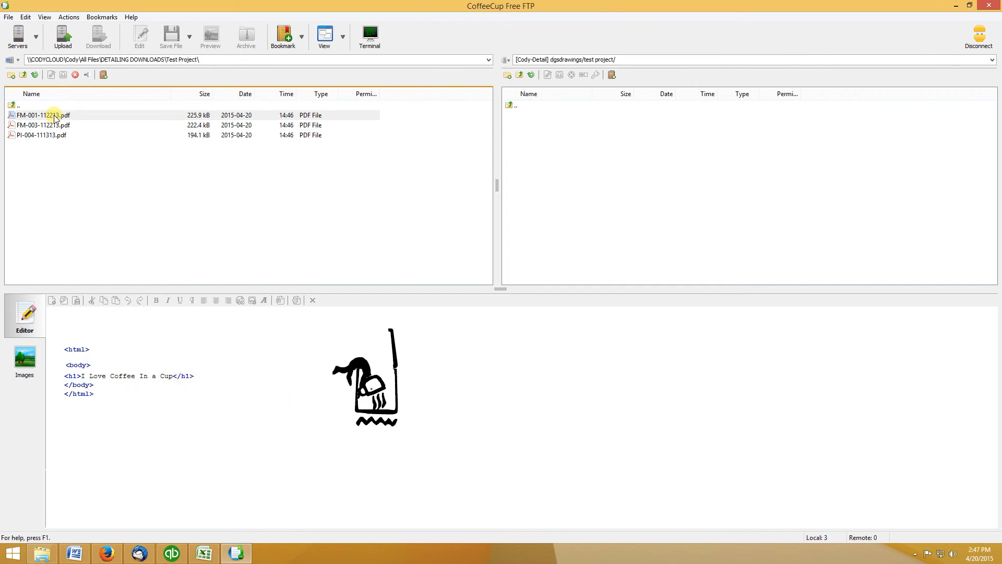
{"action": "left_click", "coordinate": [50, 137], "text": "shift"}
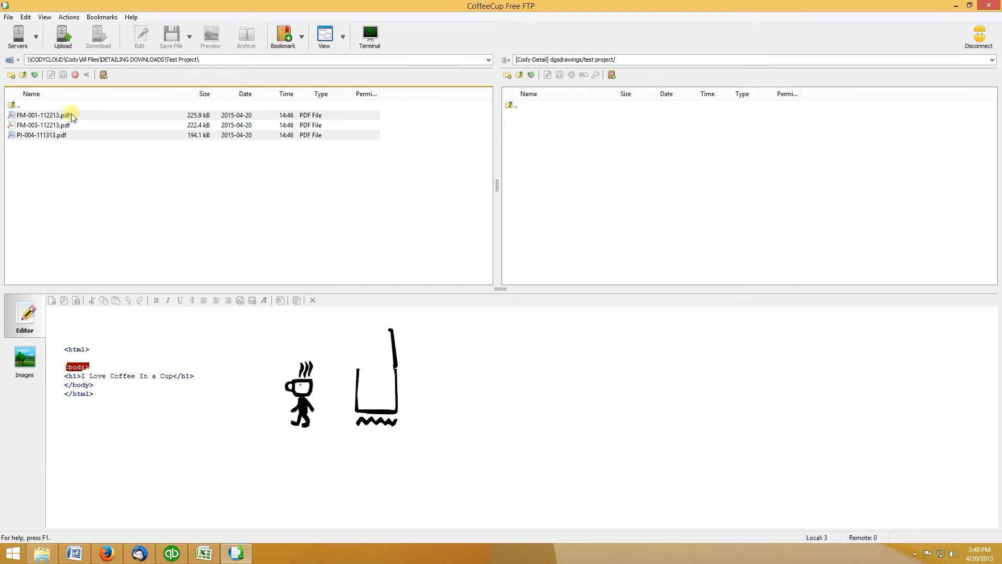
{"action": "left_click", "coordinate": [63, 43]}
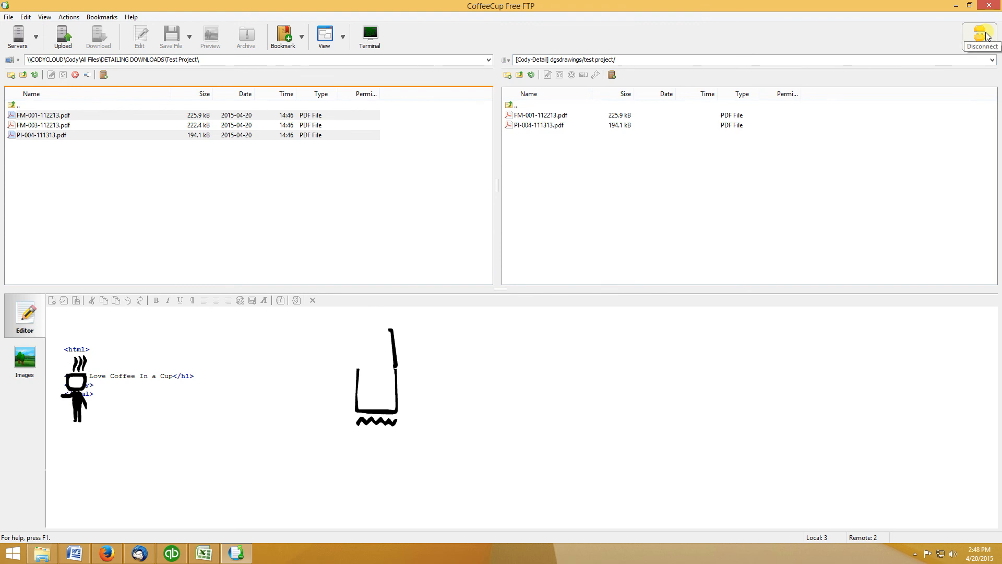
{"action": "left_click", "coordinate": [916, 555]}
{"action": "left_click", "coordinate": [923, 500]}
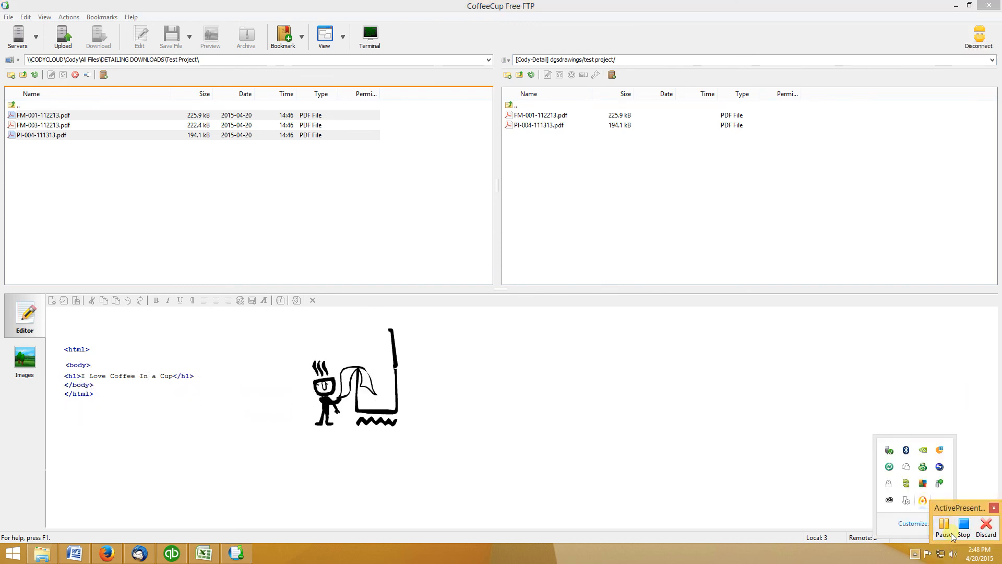